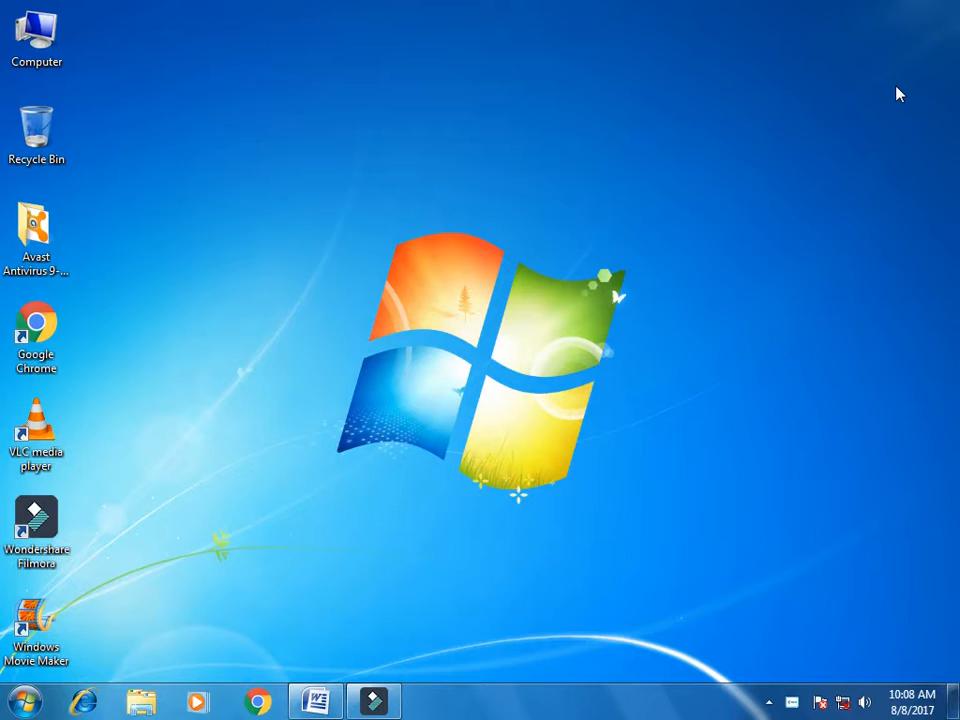
Restore the blank Document1 Word window from the taskbar
click(302, 706)
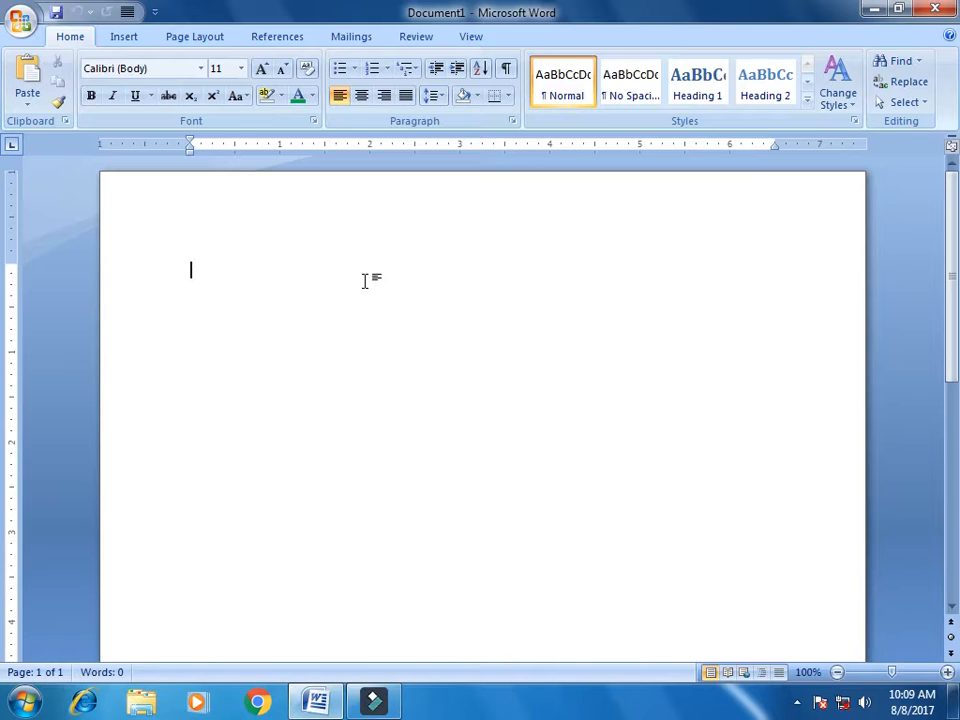
Launch the Step by Step Mail Merge Wizard from Start Mail Merge on the Mailings ribbon
click(125, 36)
click(198, 36)
click(341, 36)
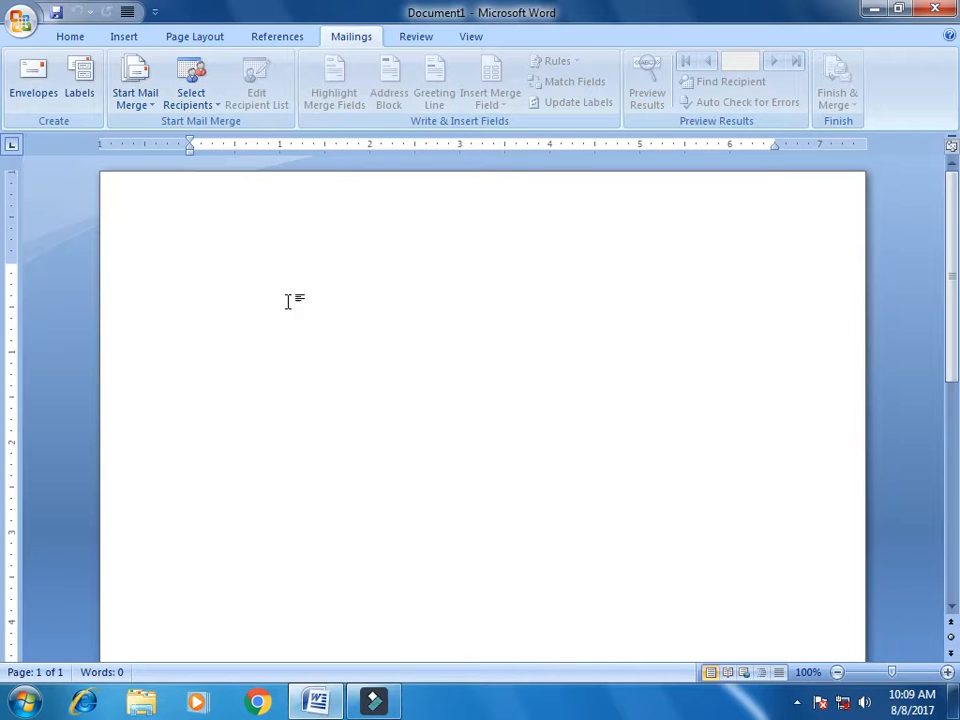
click(149, 107)
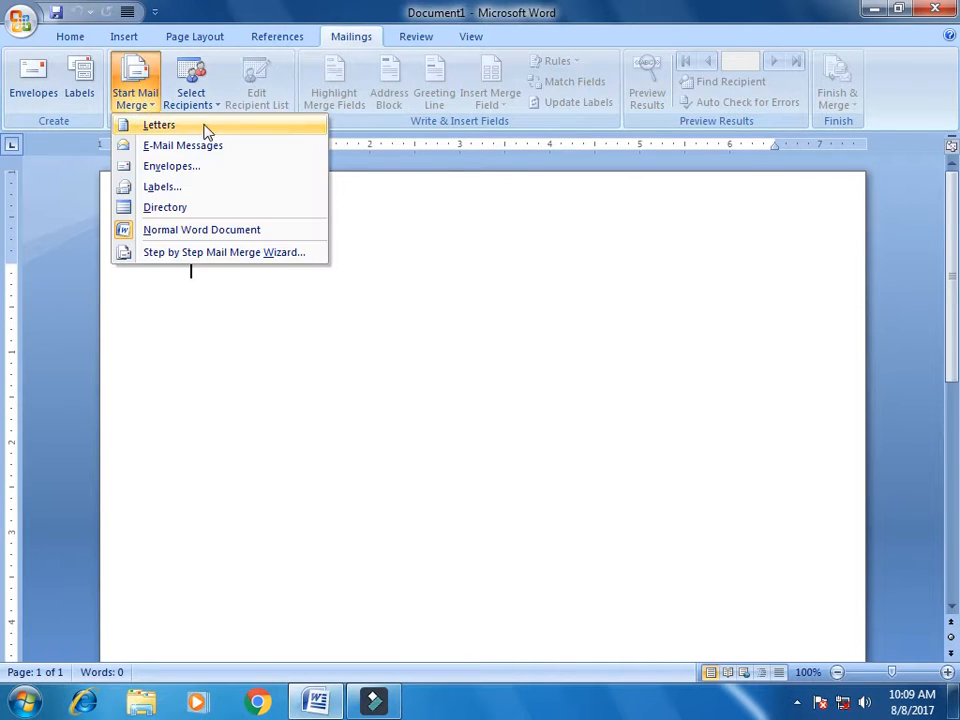
click(242, 254)
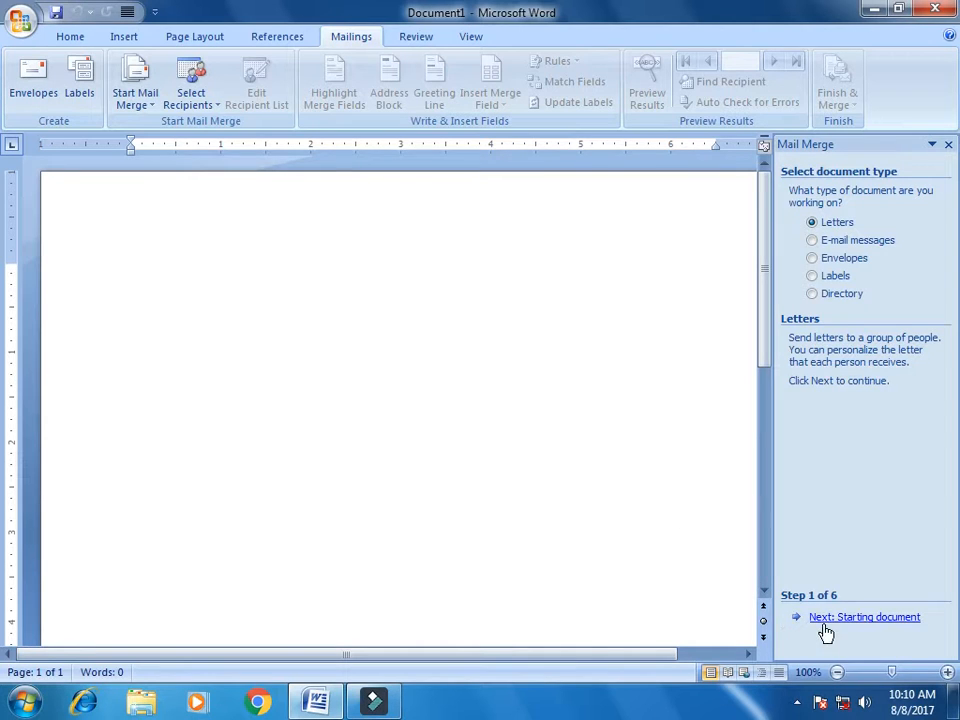
Keep Letters as the document type and advance to Step 2, the starting document
click(857, 620)
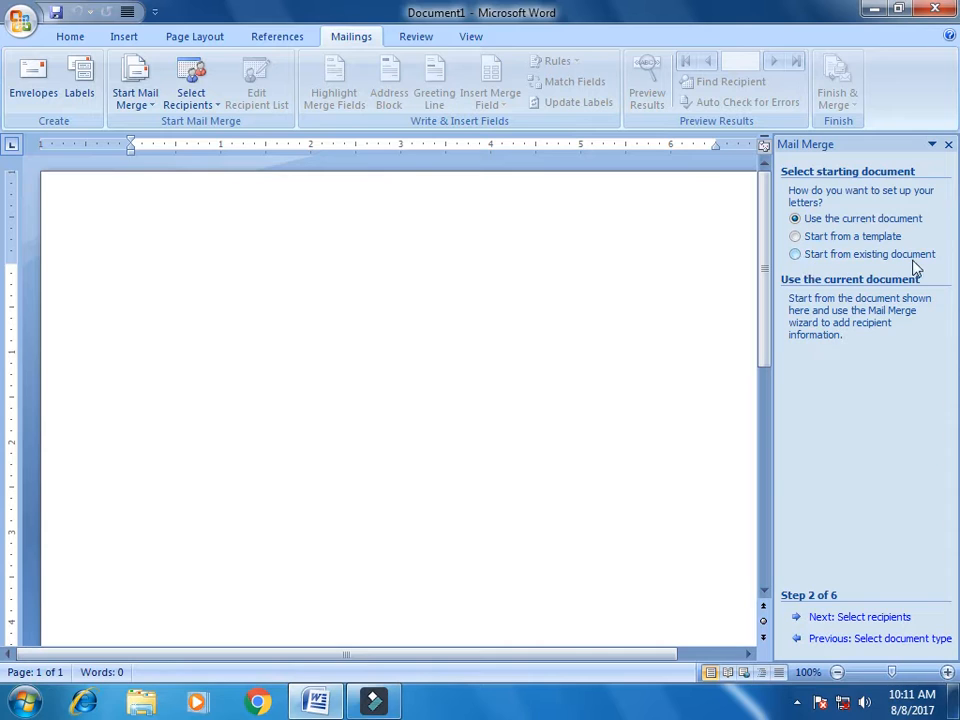
Advance to recipient selection and begin creating a new typed-in list
click(842, 619)
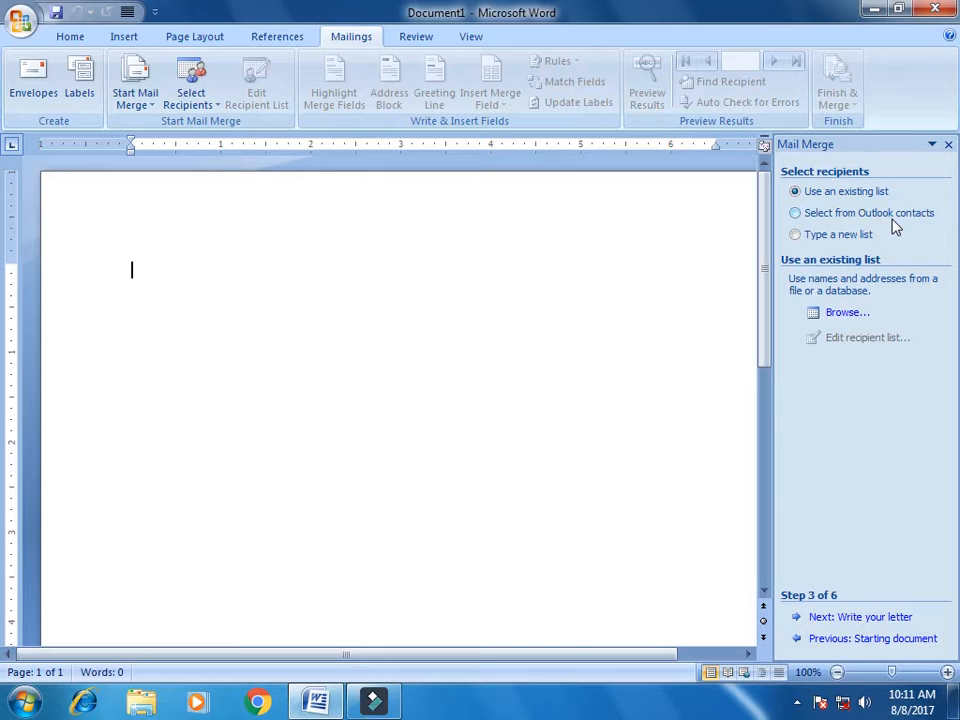
click(797, 237)
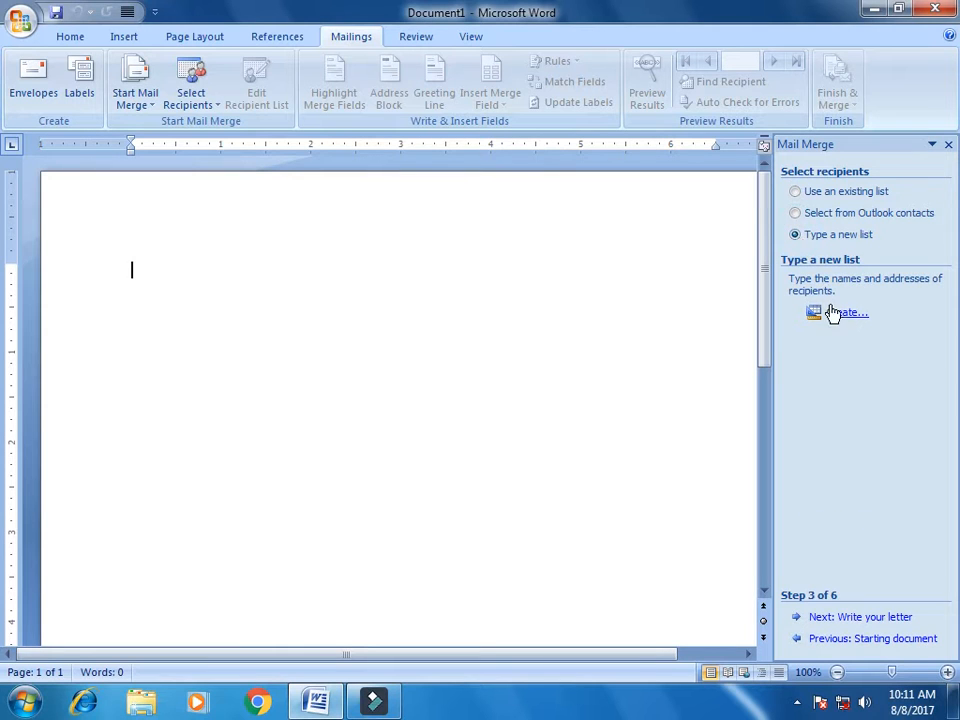
click(840, 314)
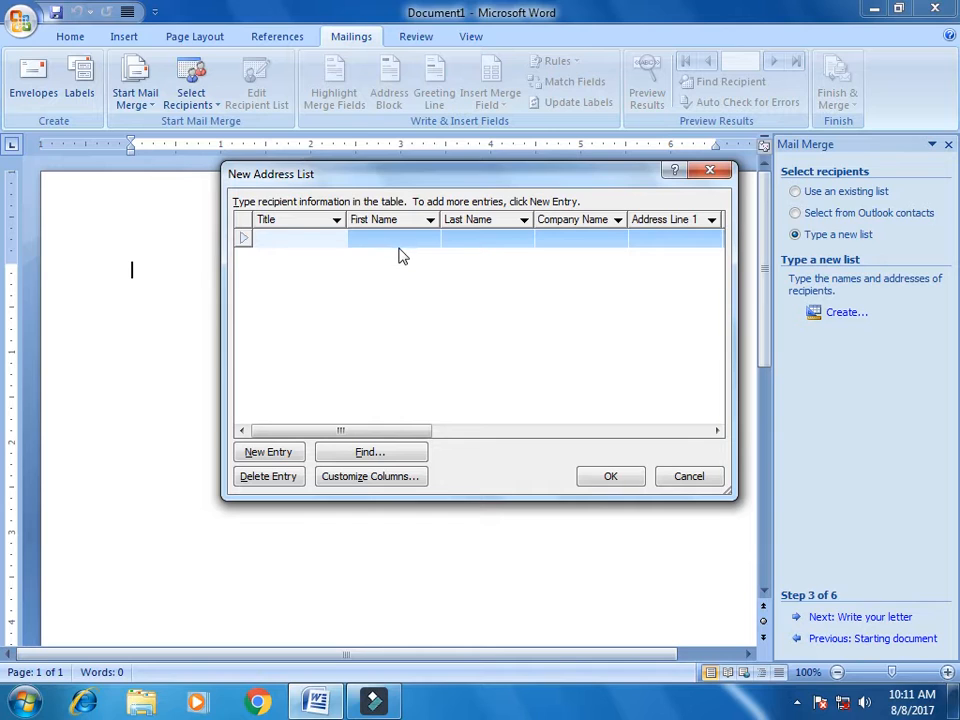
Discard the accidental empty second row, then bring up Customize Columns for the list
key(Tab)
key(Tab)
key(Tab)
key(Tab)
key(Tab)
key(Tab)
key(Tab)
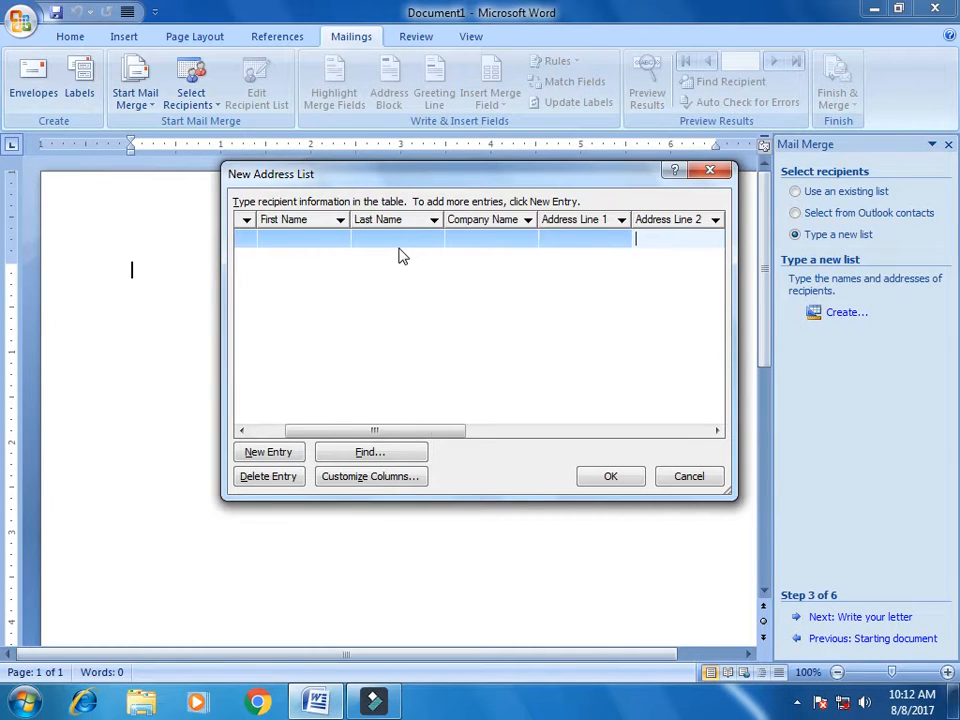
key(Tab)
key(Tab)
key(Tab)
key(Tab)
key(Tab)
key(Tab)
key(Tab)
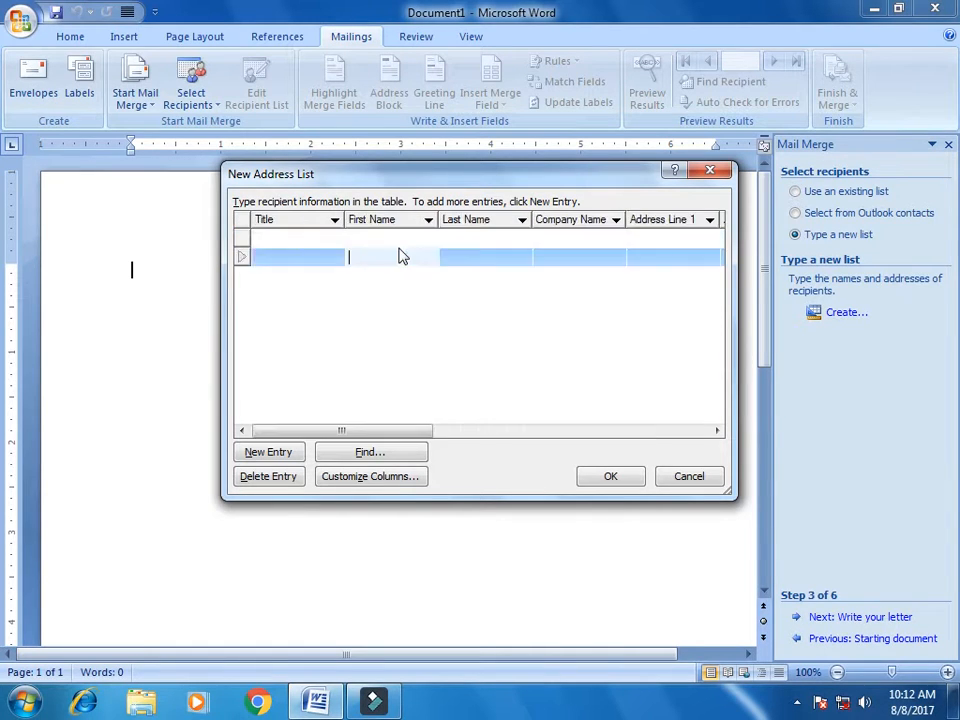
key(Up)
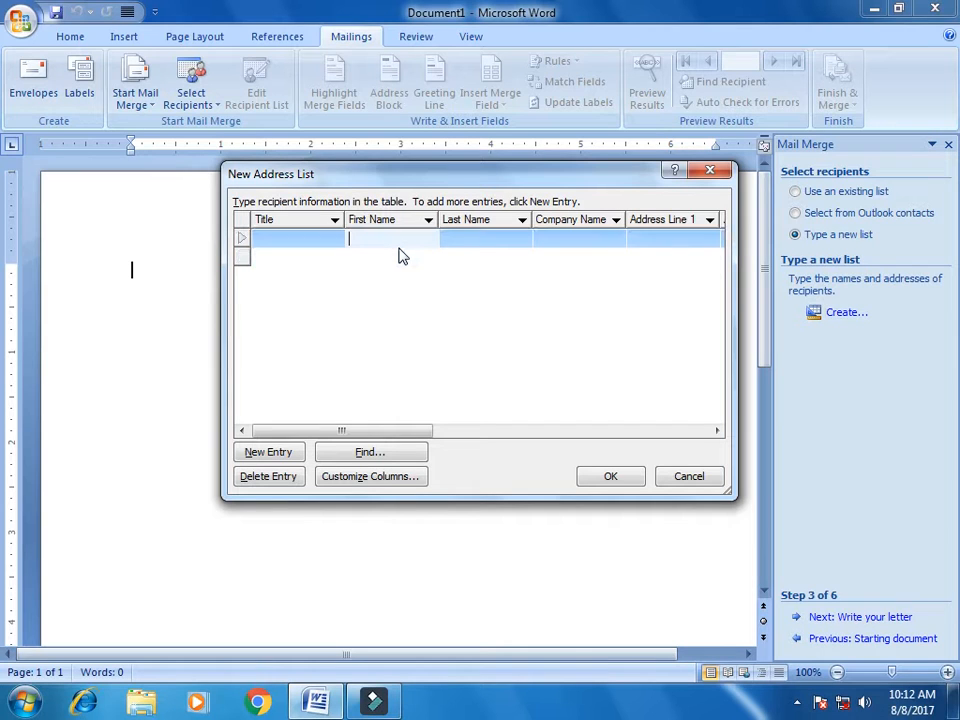
click(312, 236)
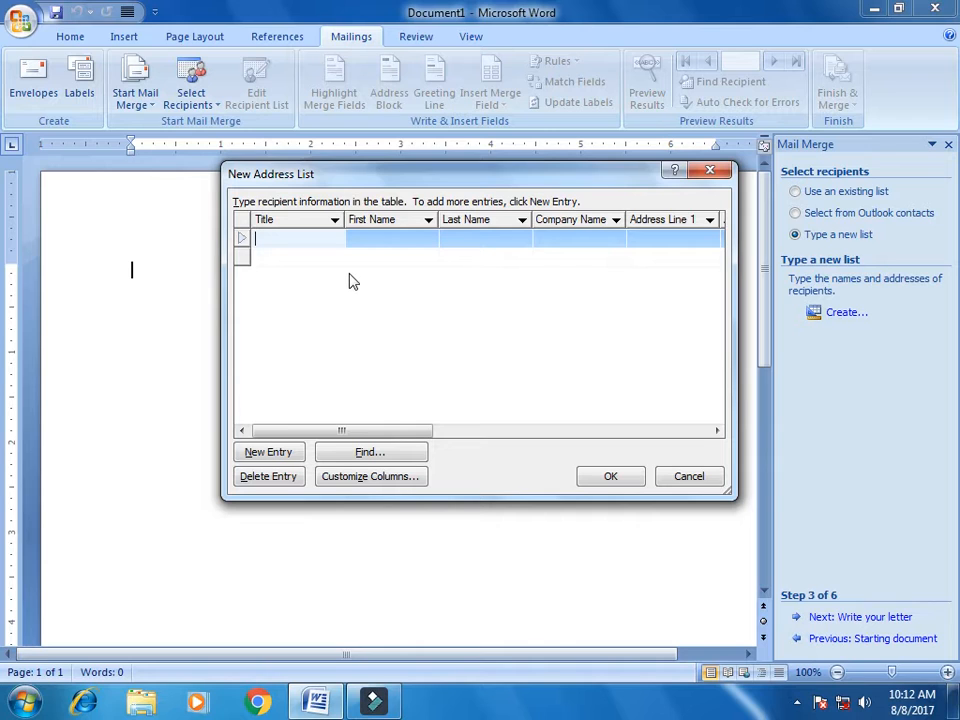
click(358, 478)
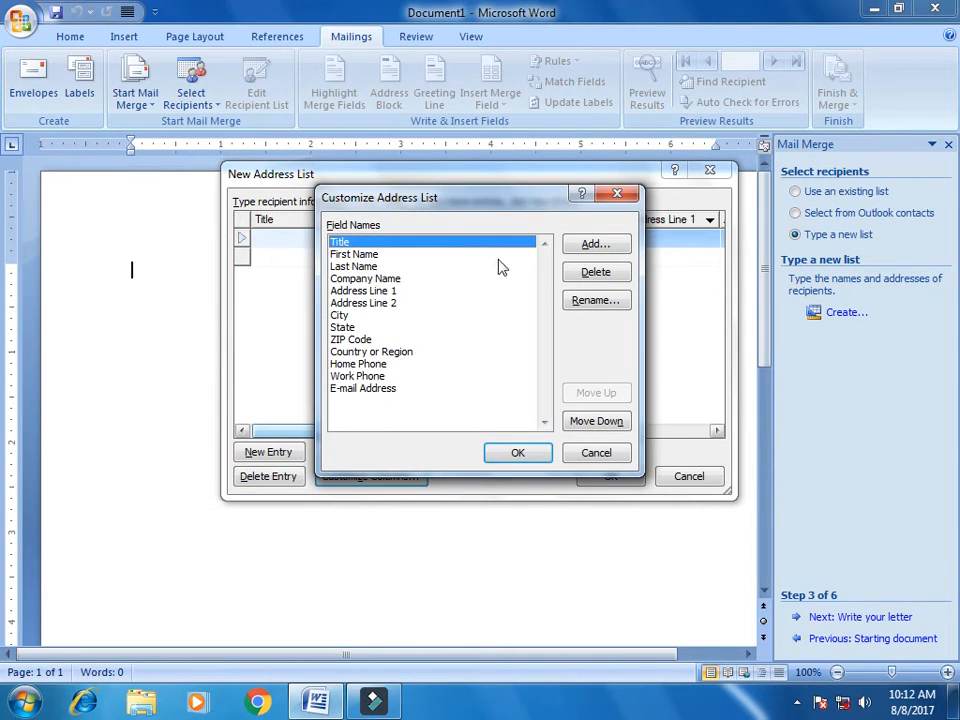
Delete the Title, Last Name, Company Name, Address Line 2 and State fields
click(592, 273)
click(452, 398)
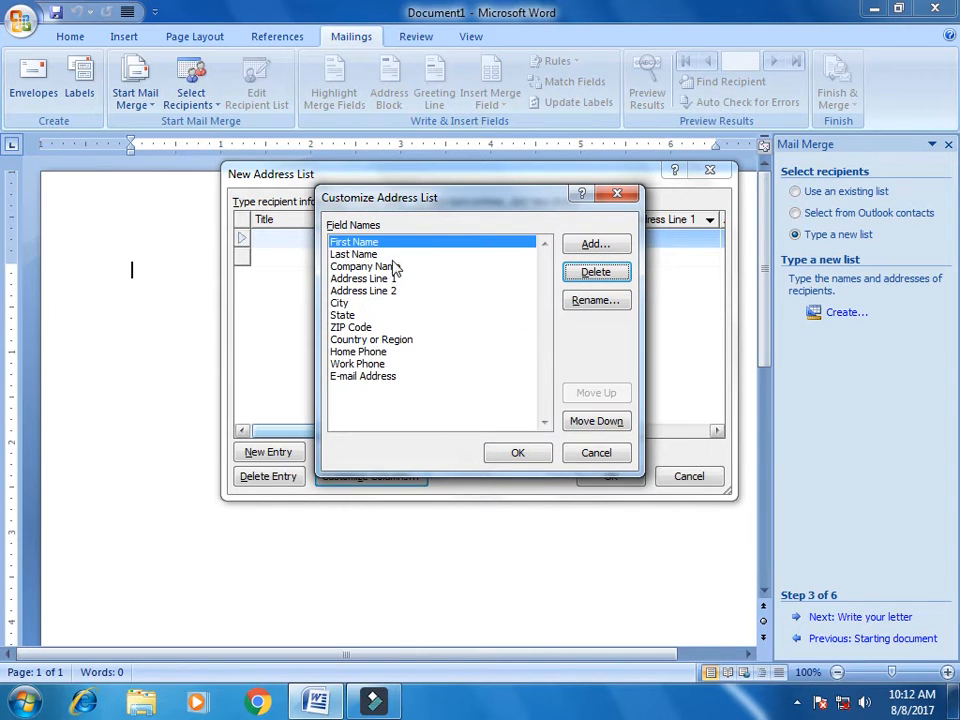
click(450, 254)
click(592, 273)
click(446, 398)
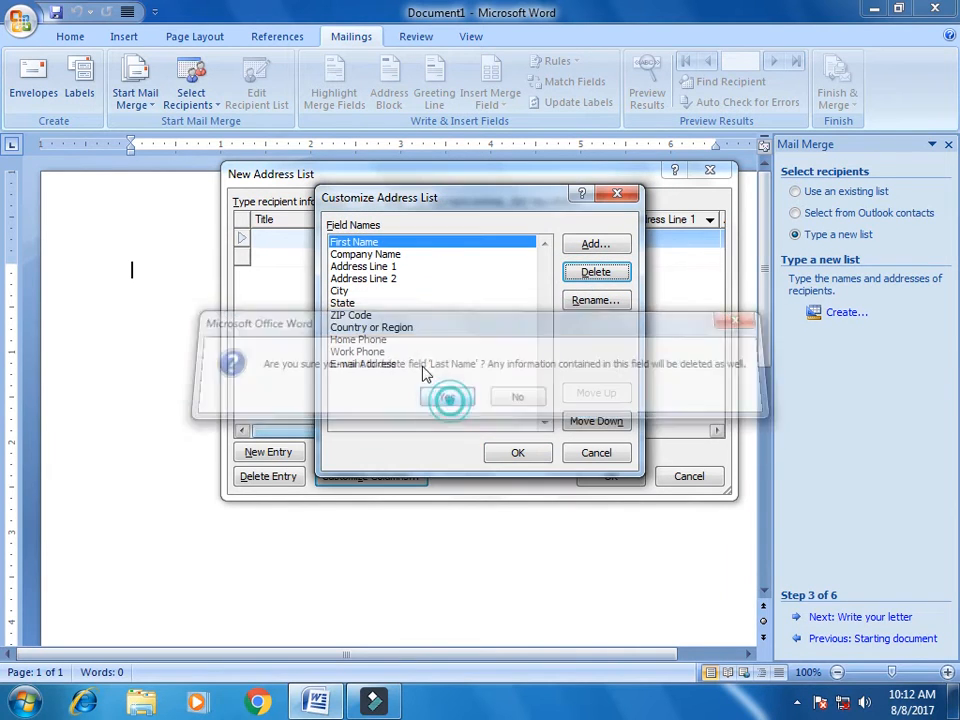
click(410, 256)
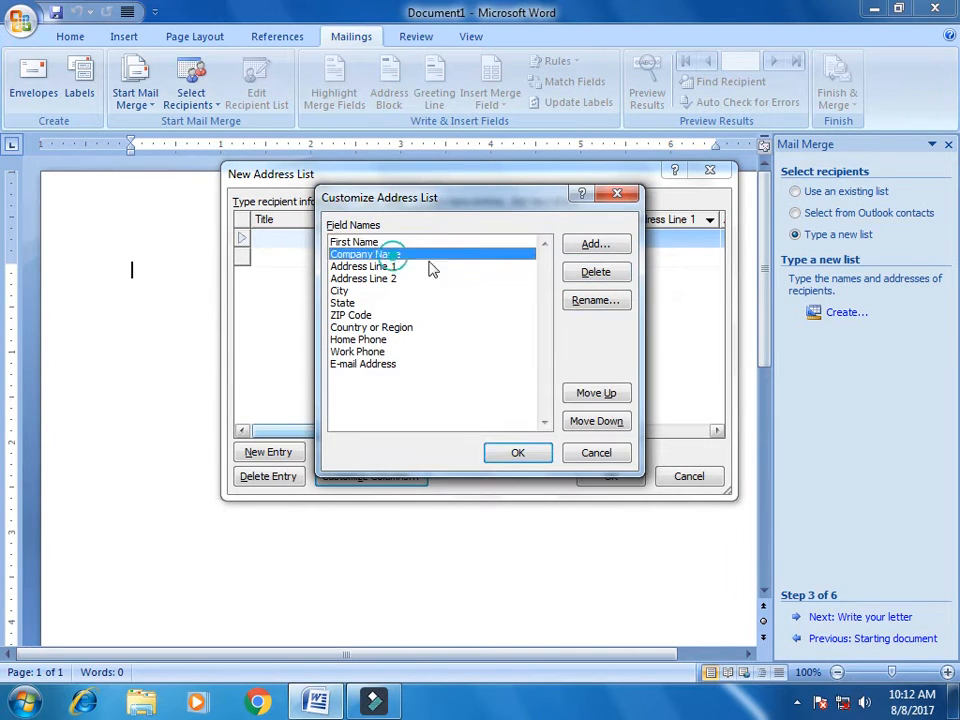
click(592, 273)
click(451, 399)
click(393, 266)
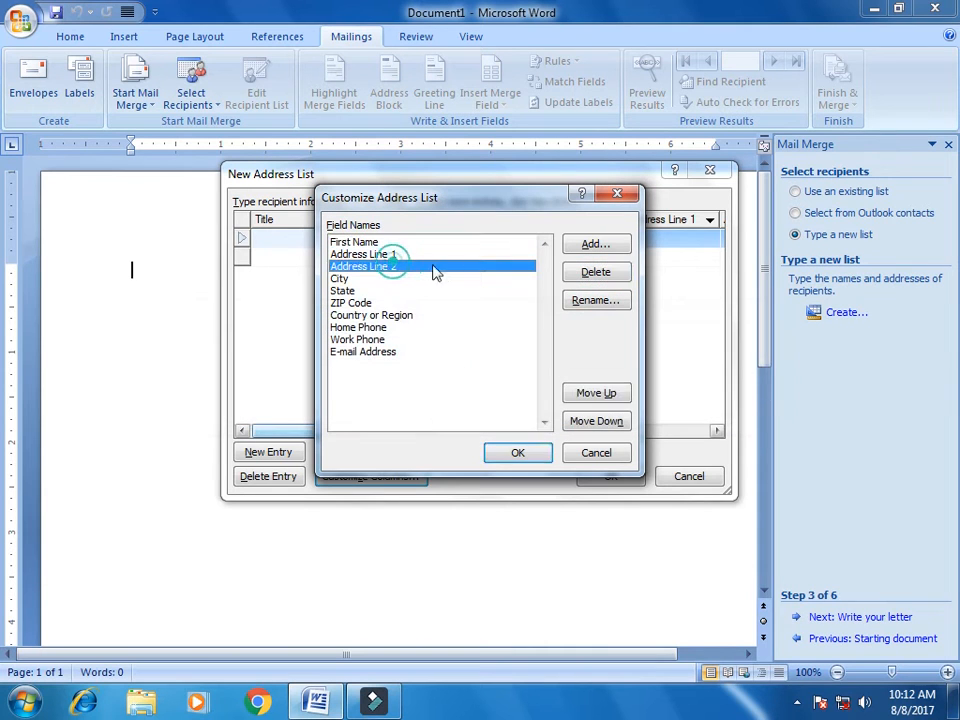
click(592, 273)
click(450, 397)
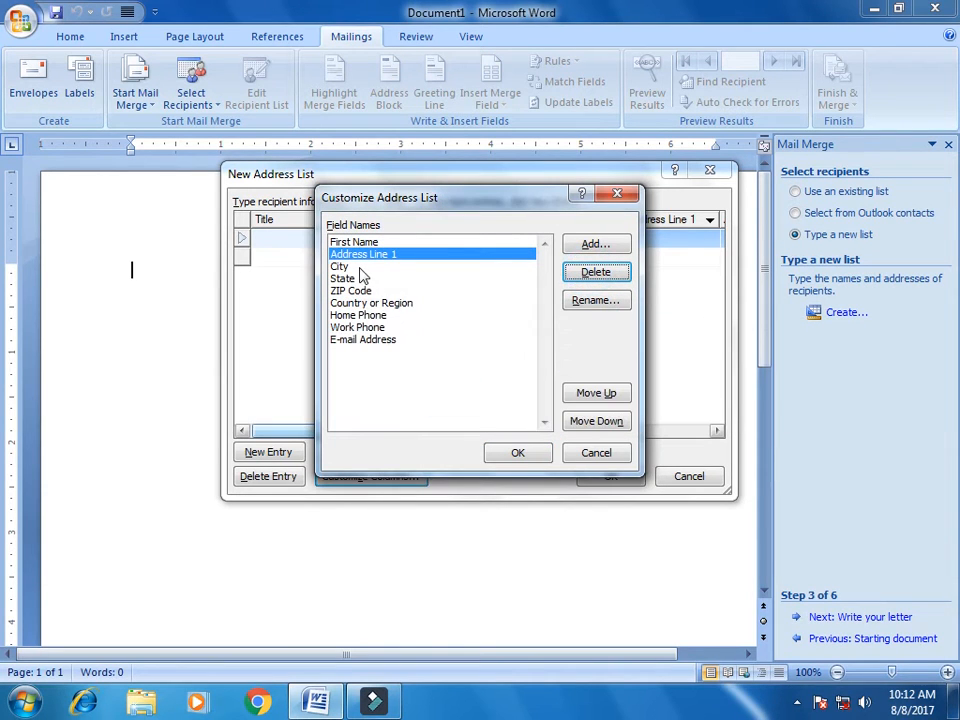
click(369, 279)
click(588, 277)
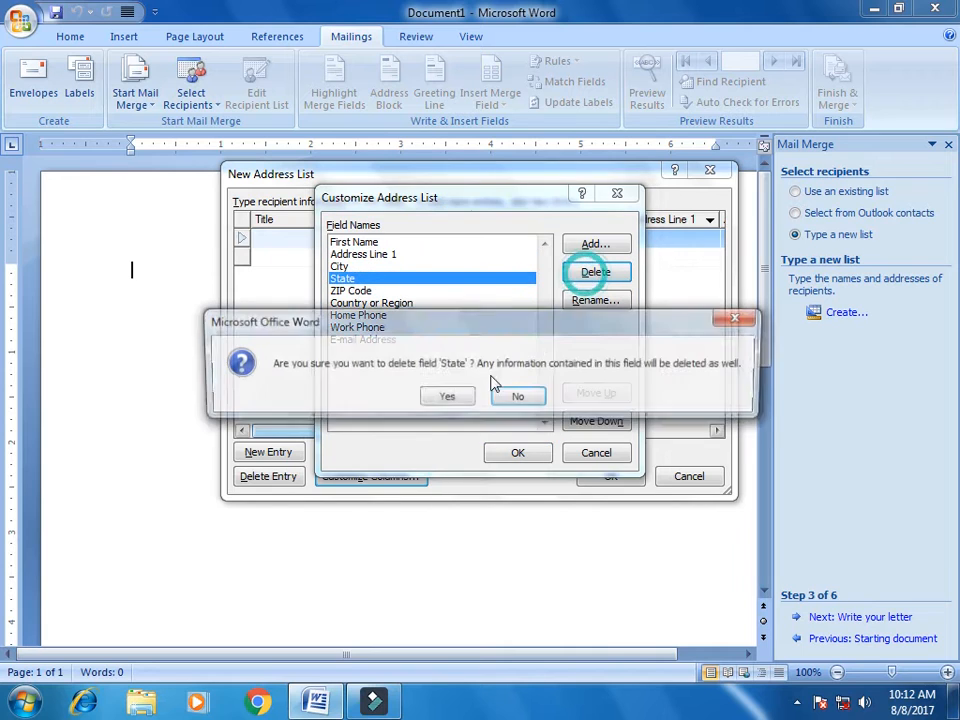
click(451, 396)
Delete Country or Region, ZIP Code, Work Phone and E-mail Address, leaving four fields
click(374, 291)
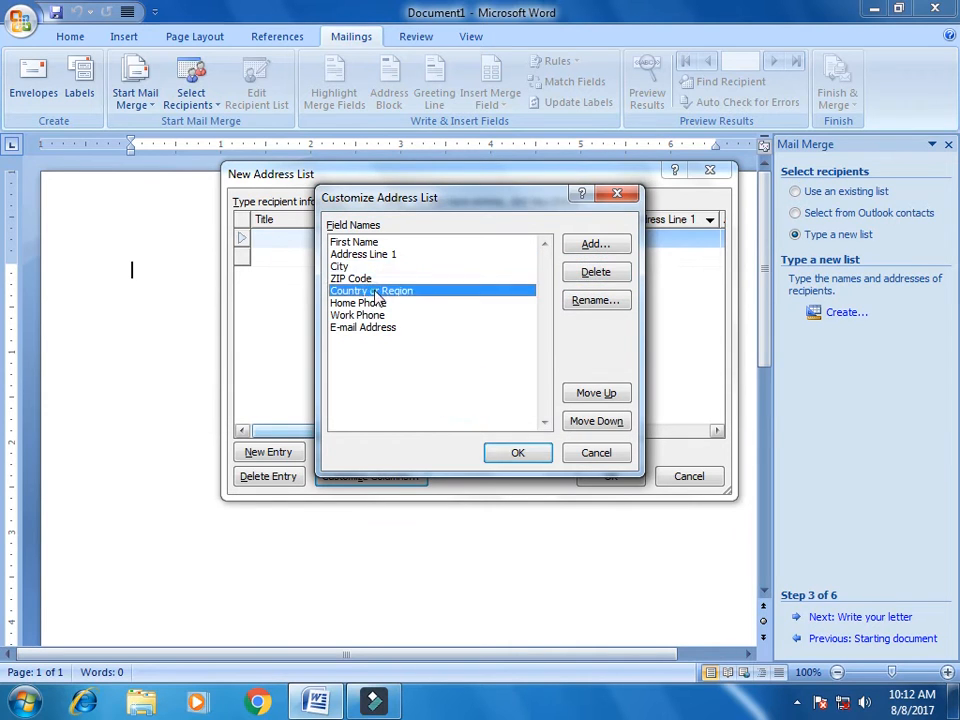
click(591, 272)
click(446, 396)
click(570, 271)
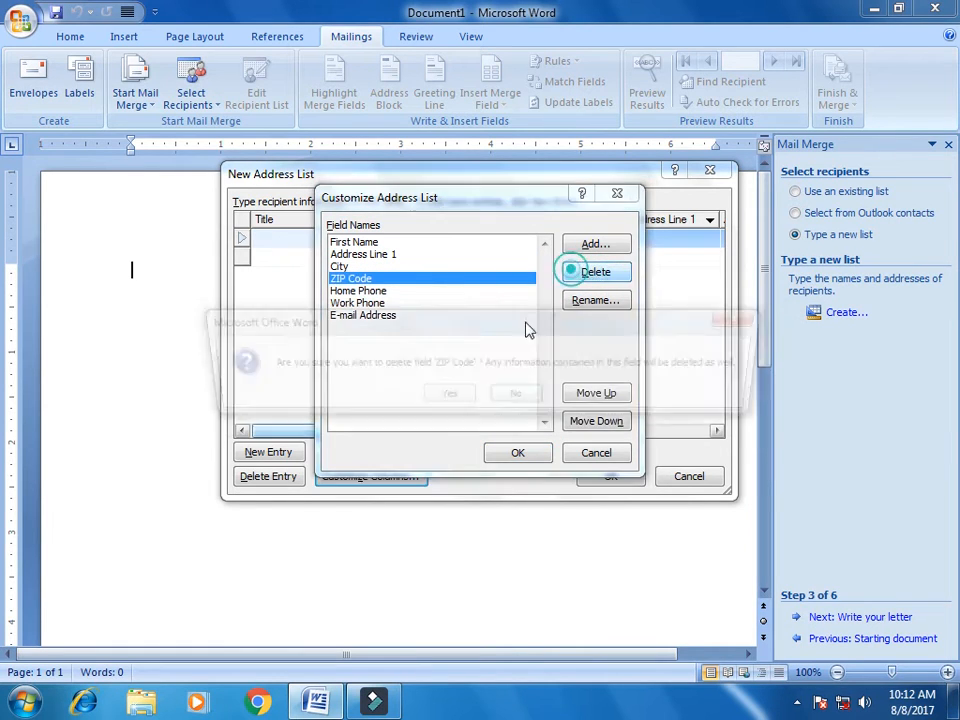
click(452, 397)
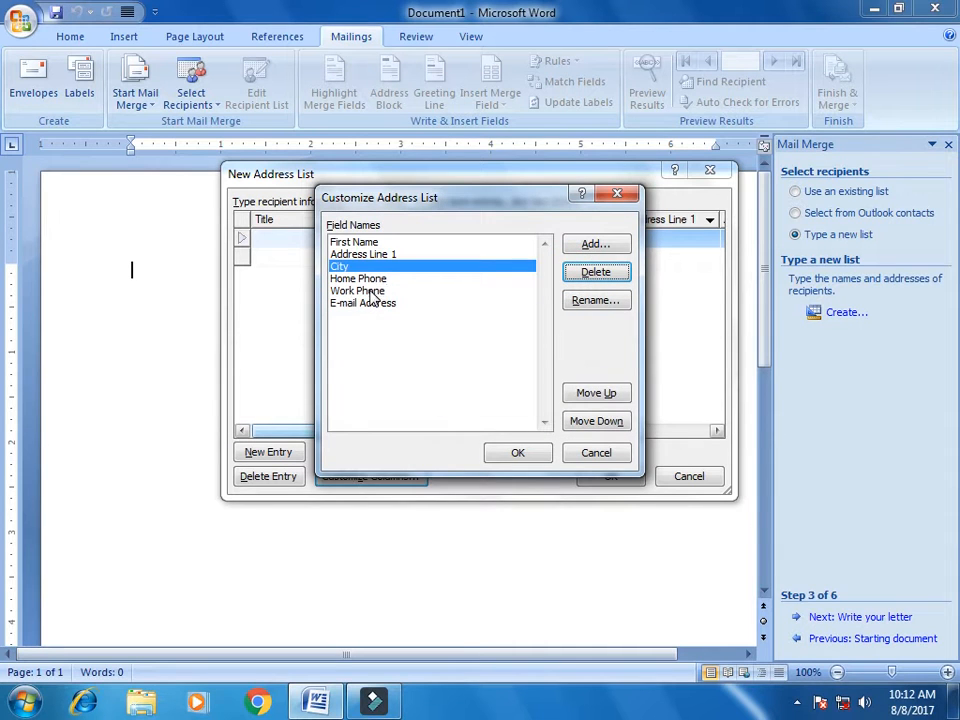
click(372, 291)
click(584, 272)
click(447, 397)
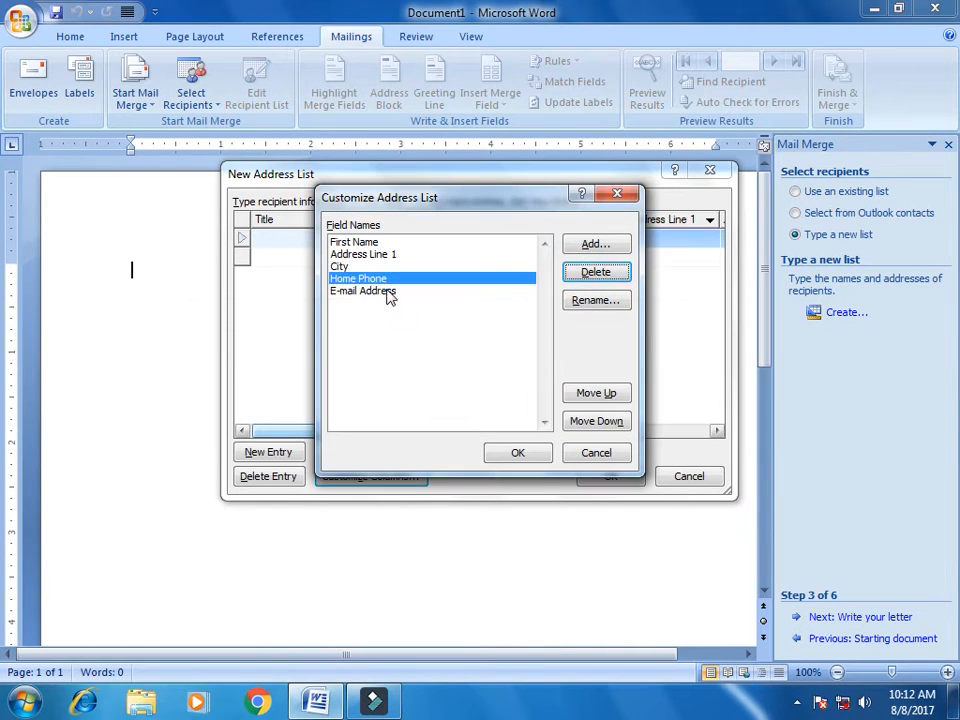
click(386, 291)
click(574, 272)
click(445, 397)
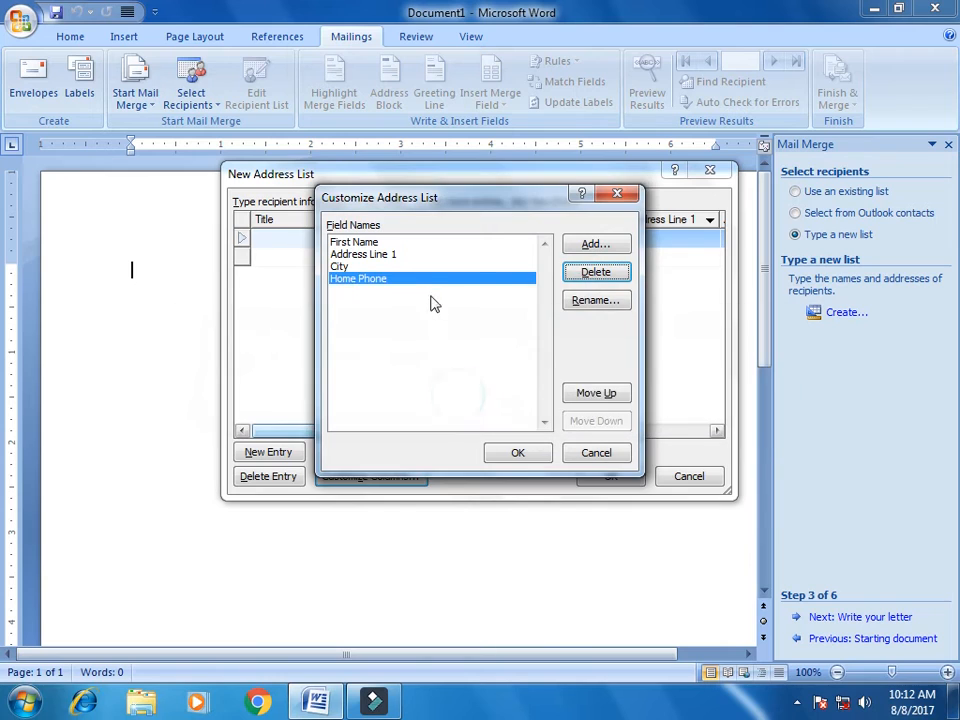
click(388, 244)
click(392, 255)
click(390, 267)
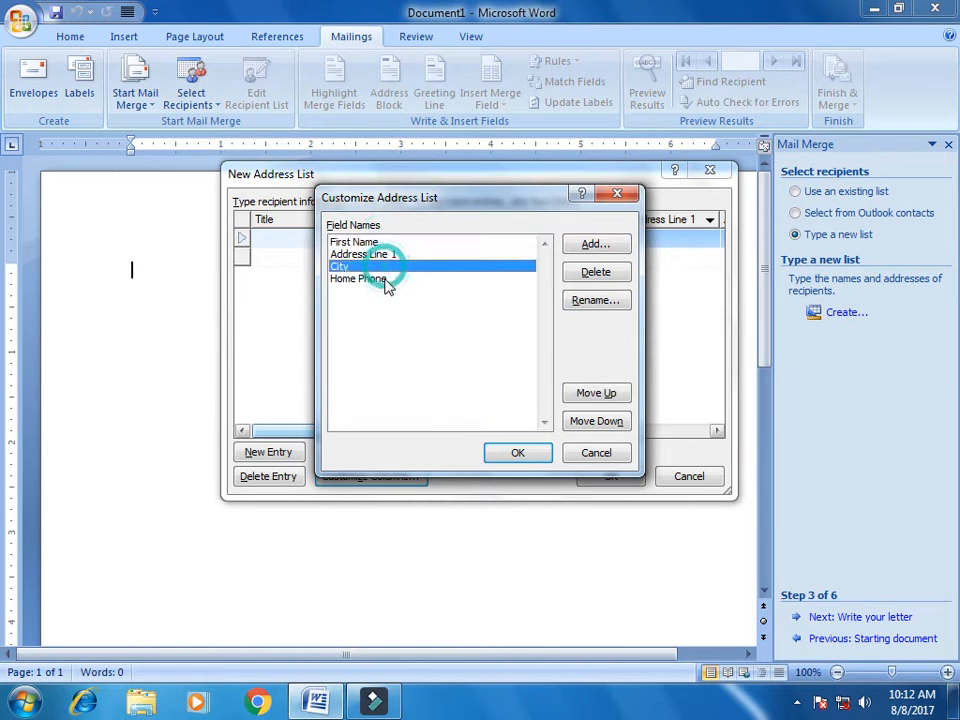
click(382, 279)
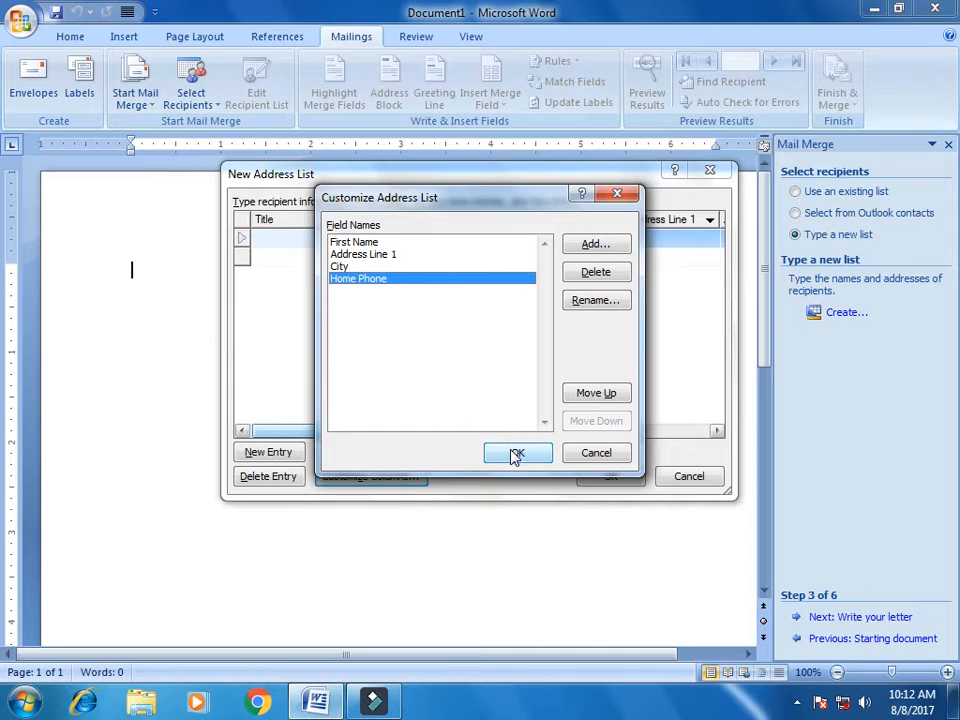
Add an EMAIL field, delete it again, and apply the four-column field set
click(607, 246)
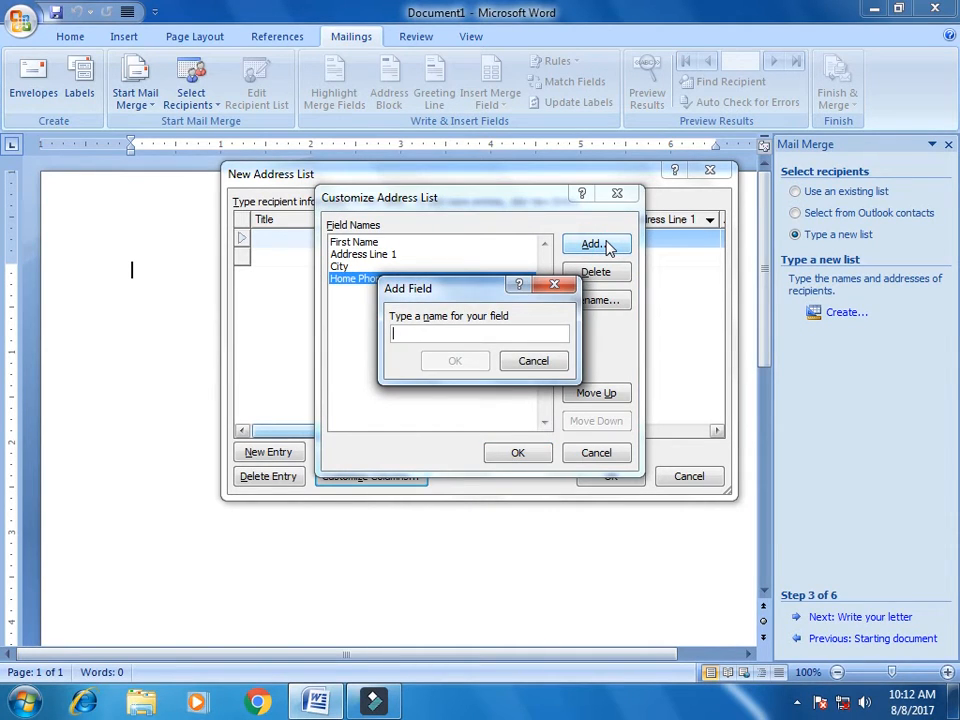
text(ema)
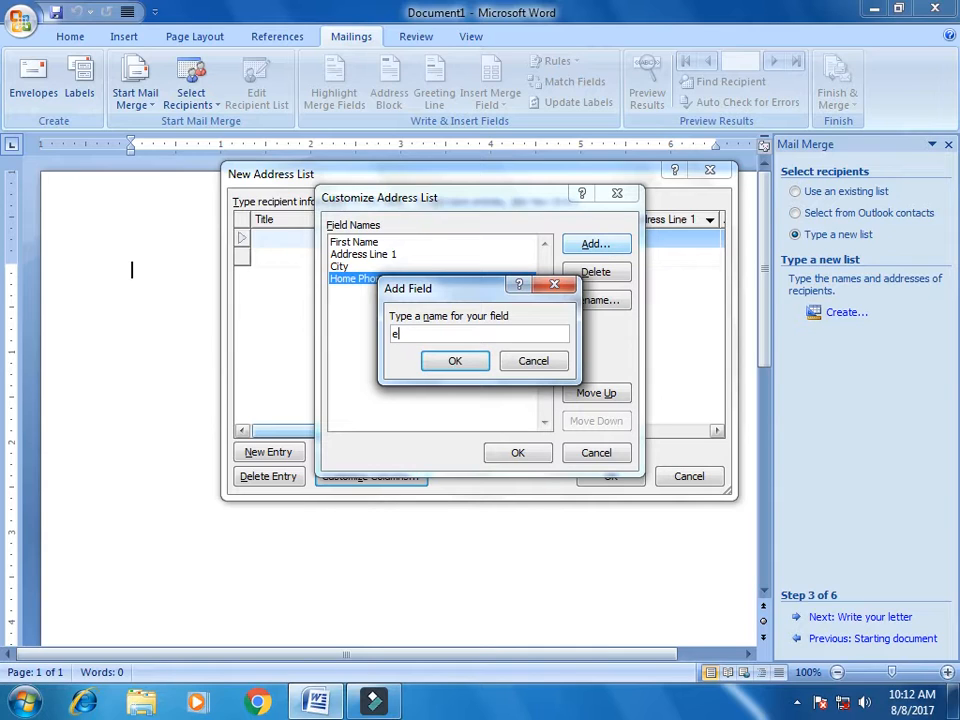
key(BackSpace)
text(EMAIL)
click(456, 360)
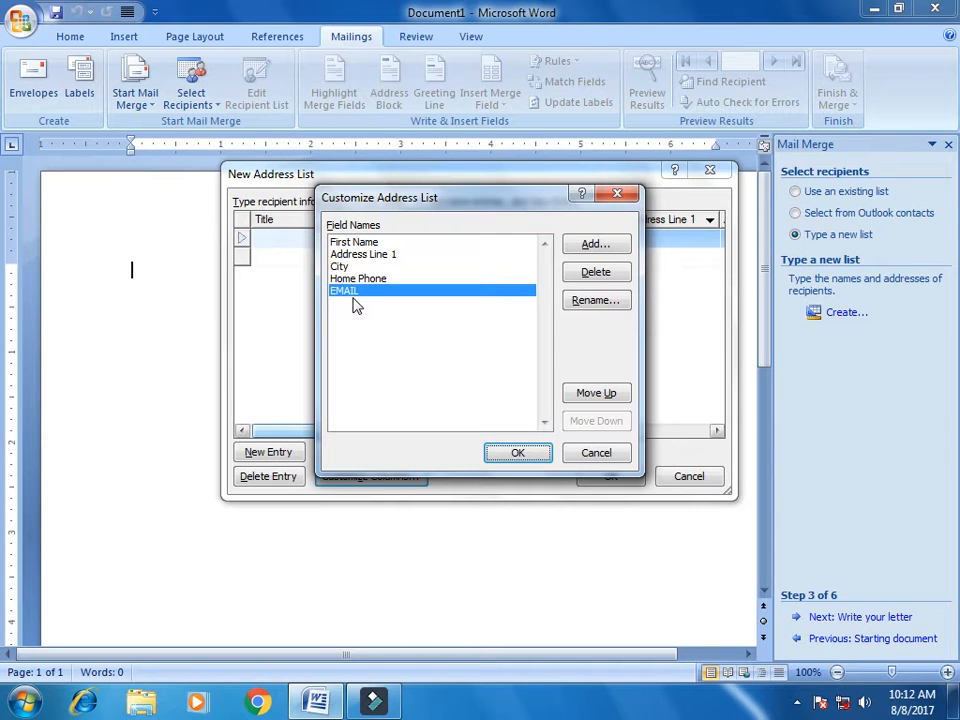
click(602, 274)
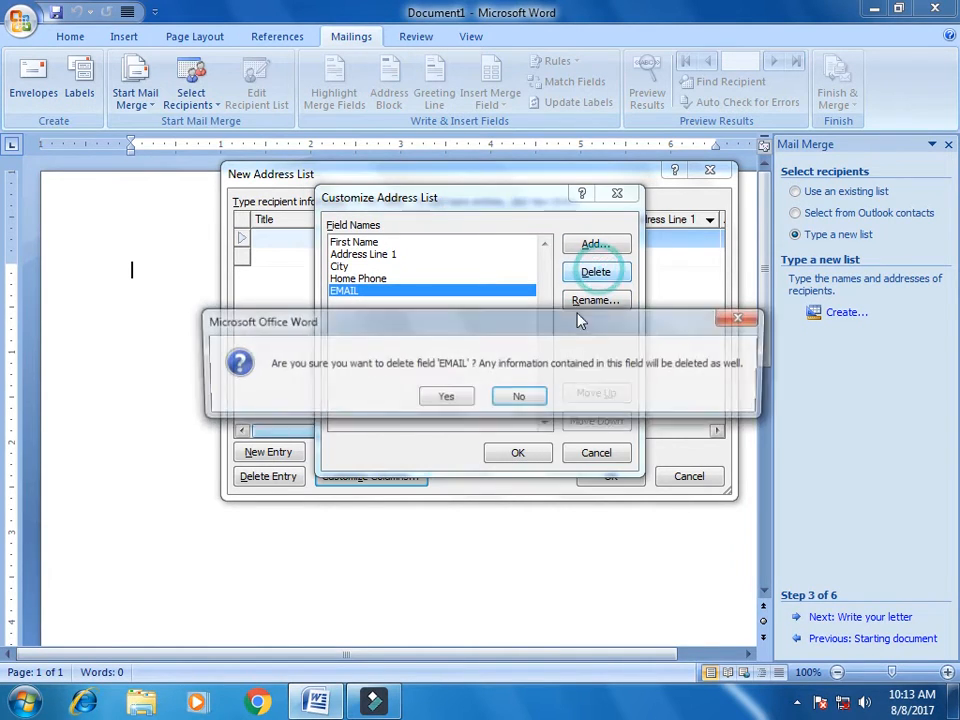
click(442, 395)
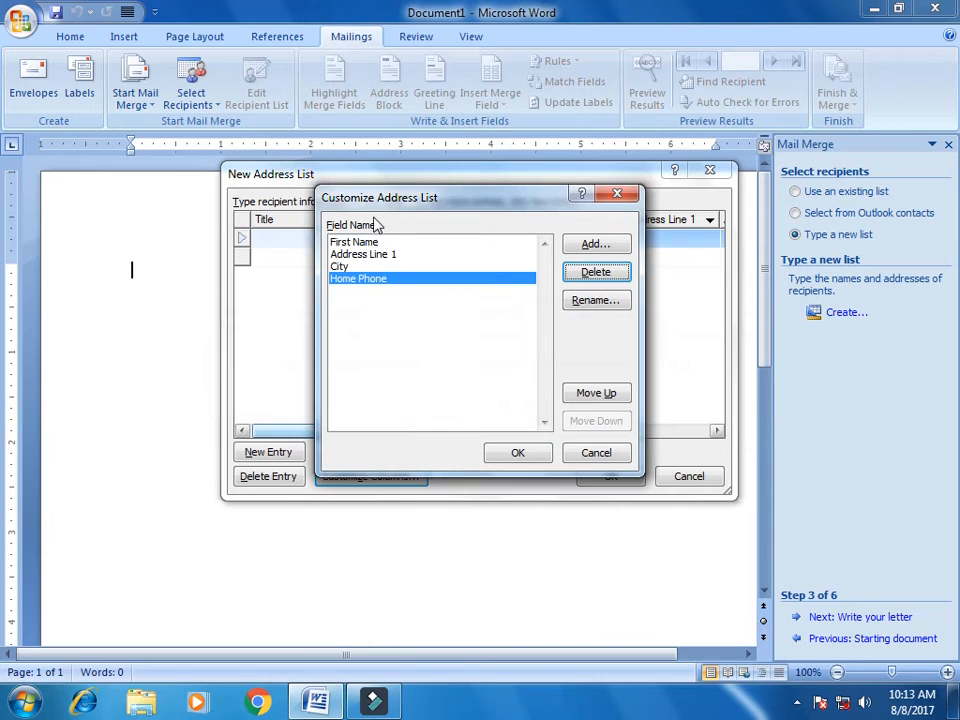
click(512, 455)
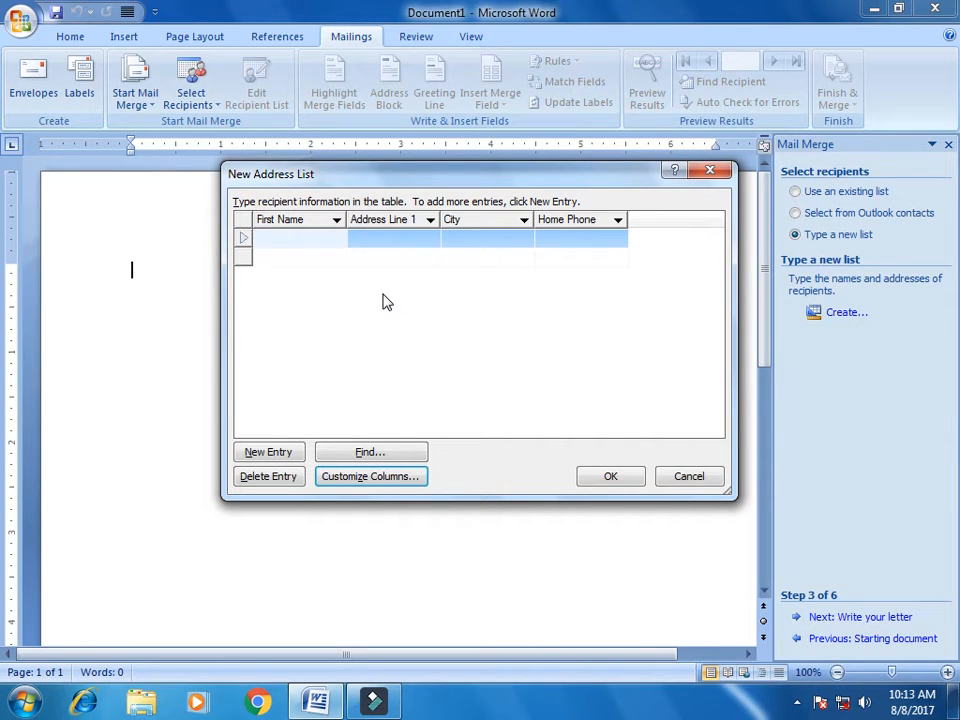
Enter the first recipient's name, house address, Karachi city entry and phone number
text(ZUBAIR)
key(Tab)
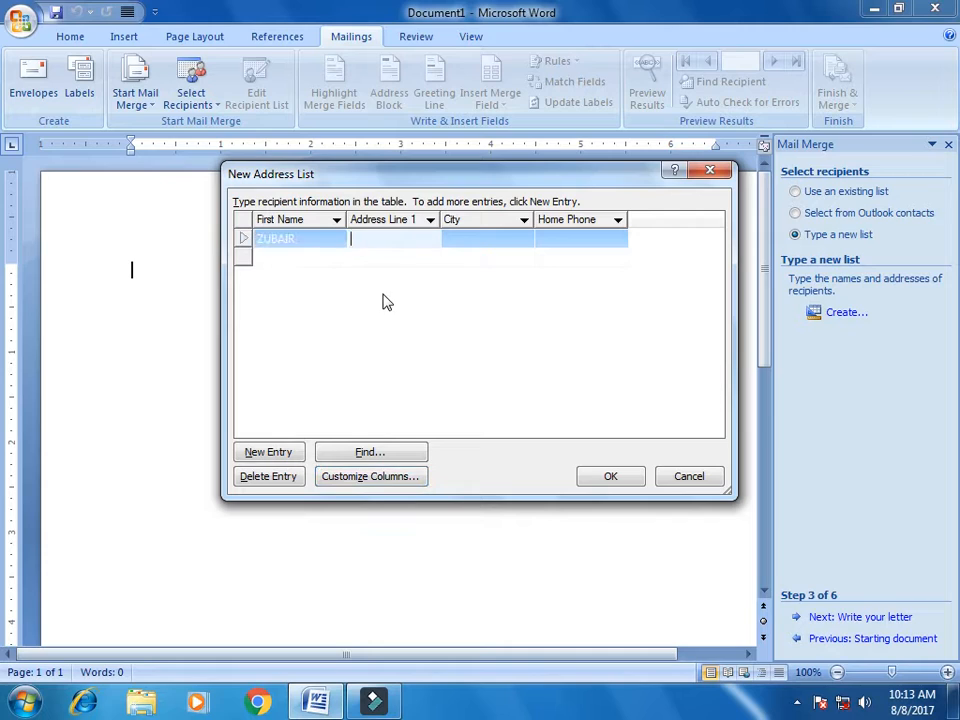
text(HOUSE N)
key(BackSpace)
key(Tab)
text(K)
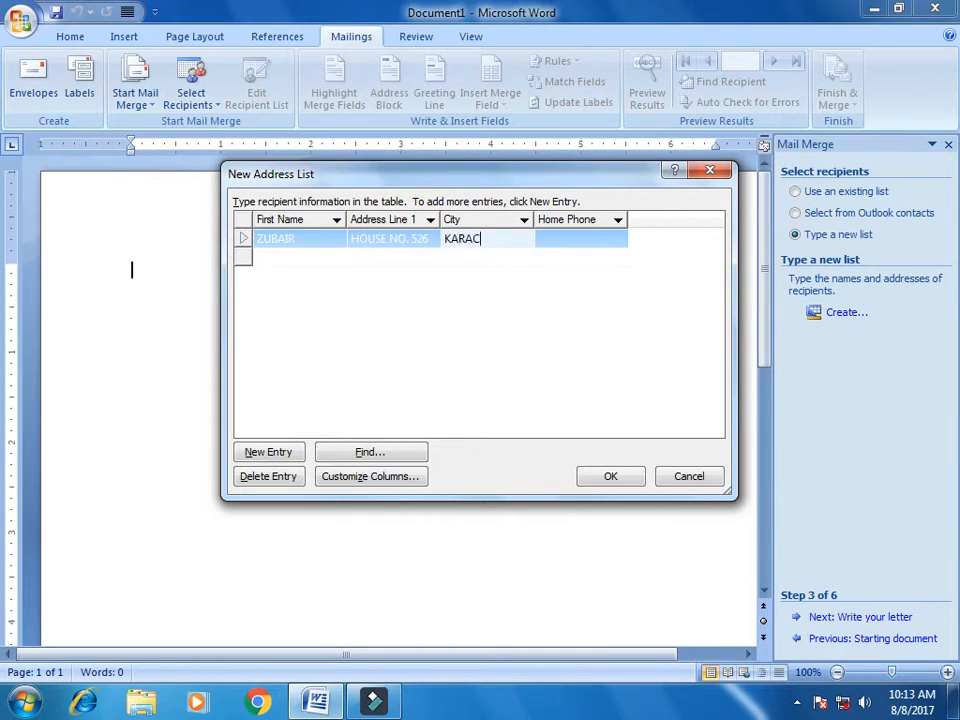
key(Tab)
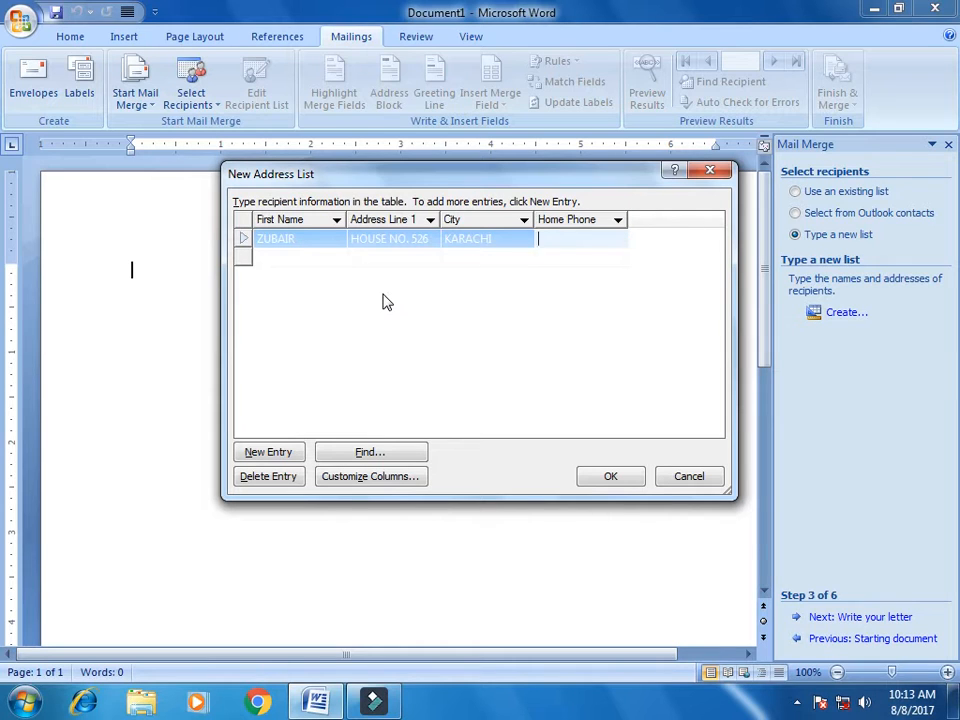
key(Tab)
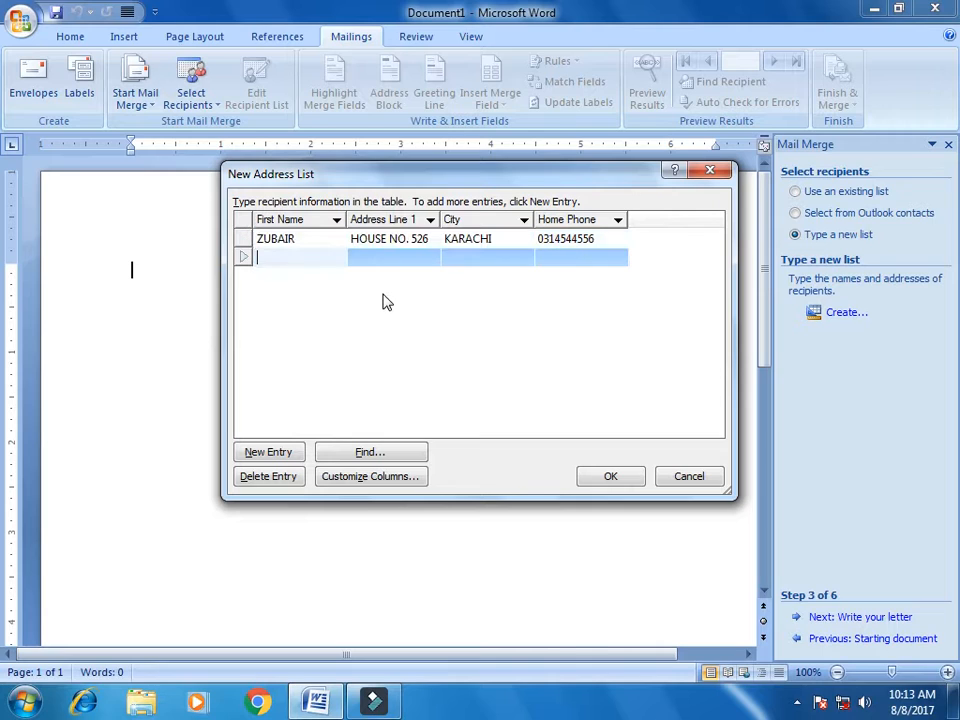
Enter the second recipient's name, house address, LAHORE and phone number
text(DANISH)
key(Tab)
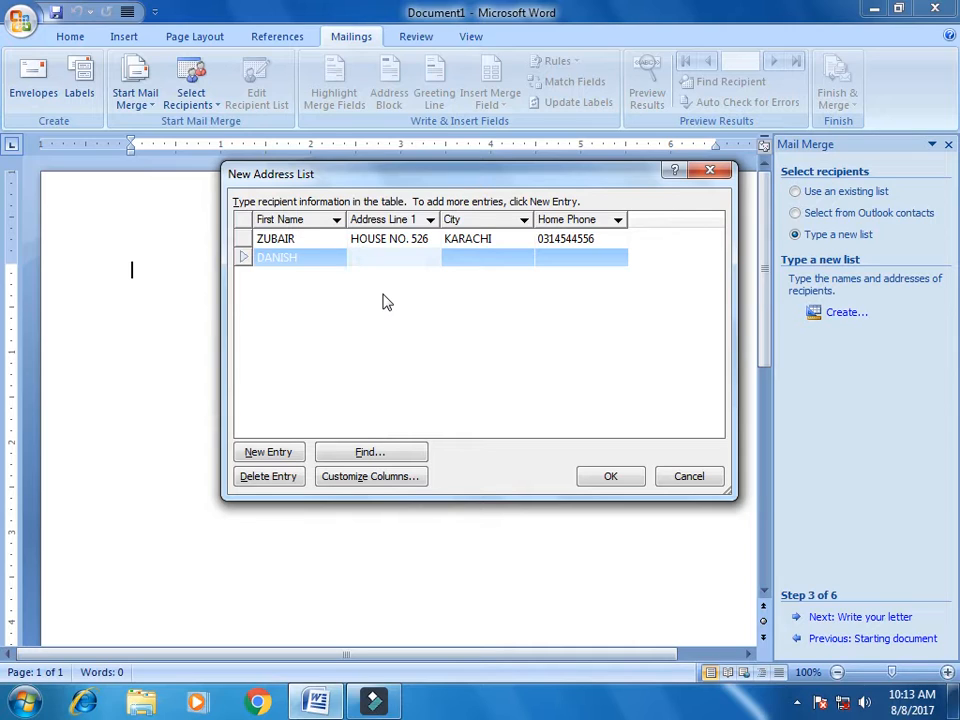
text(HOUSE NO. 500)
key(Tab)
text(LAHORE)
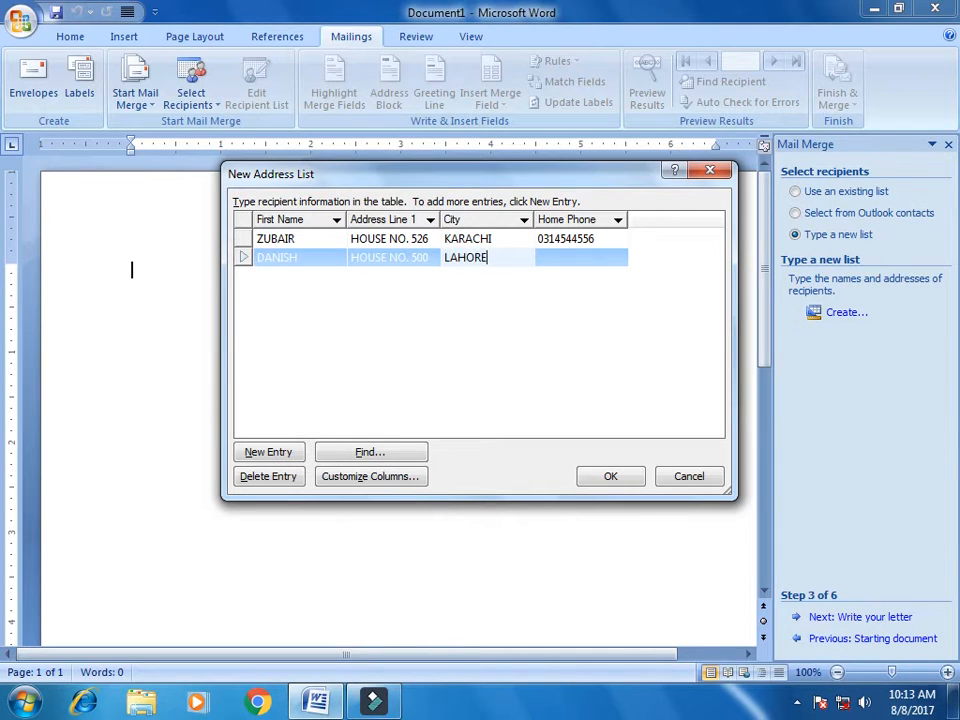
key(Tab)
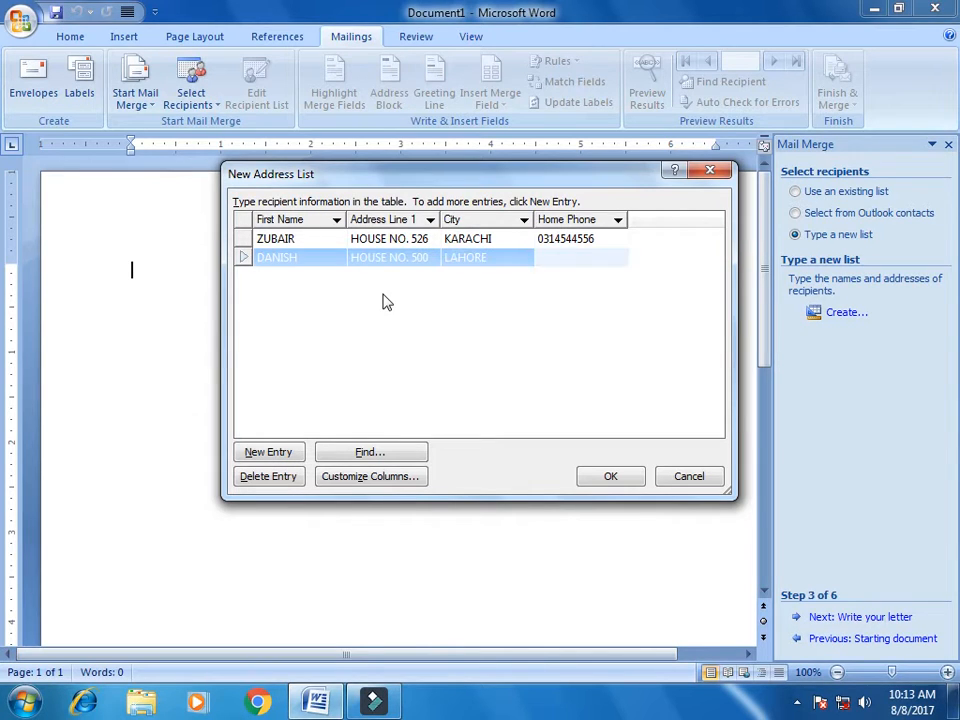
key(Tab)
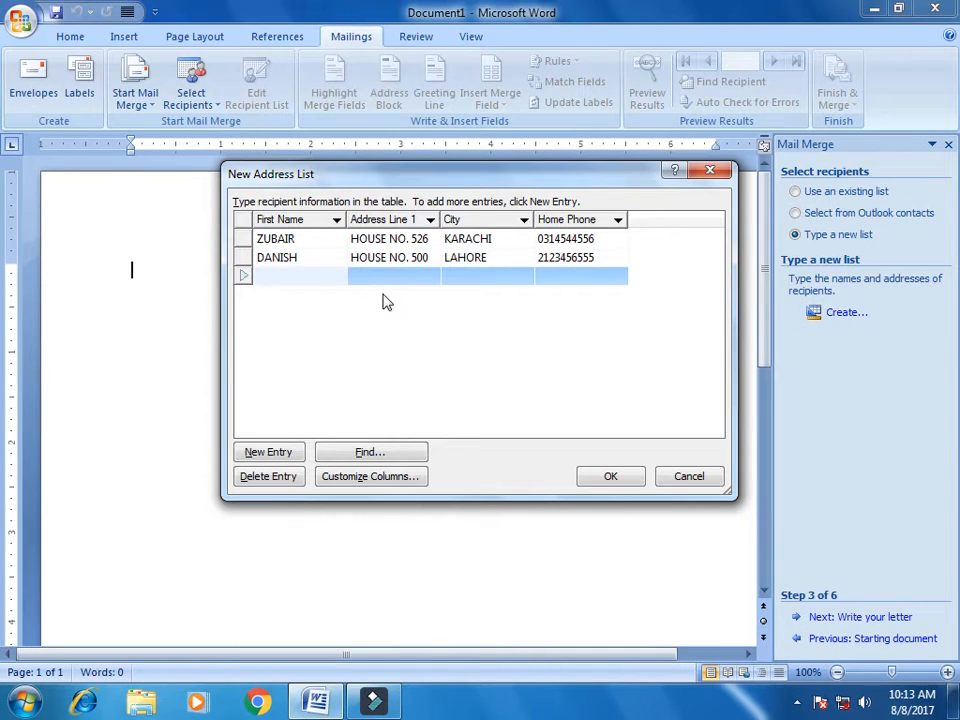
Enter the third recipient's name, house address, Rawalpindi and phone number
text(SAJJAD)
key(Tab)
text(HOUSE N)
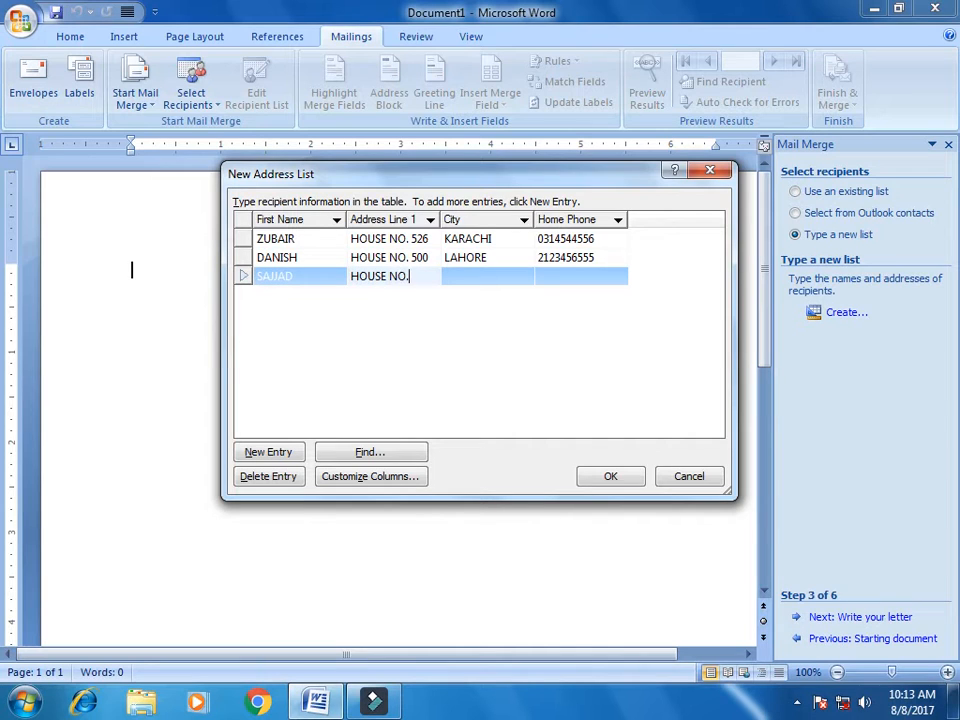
text(O. 1545)
key(Tab)
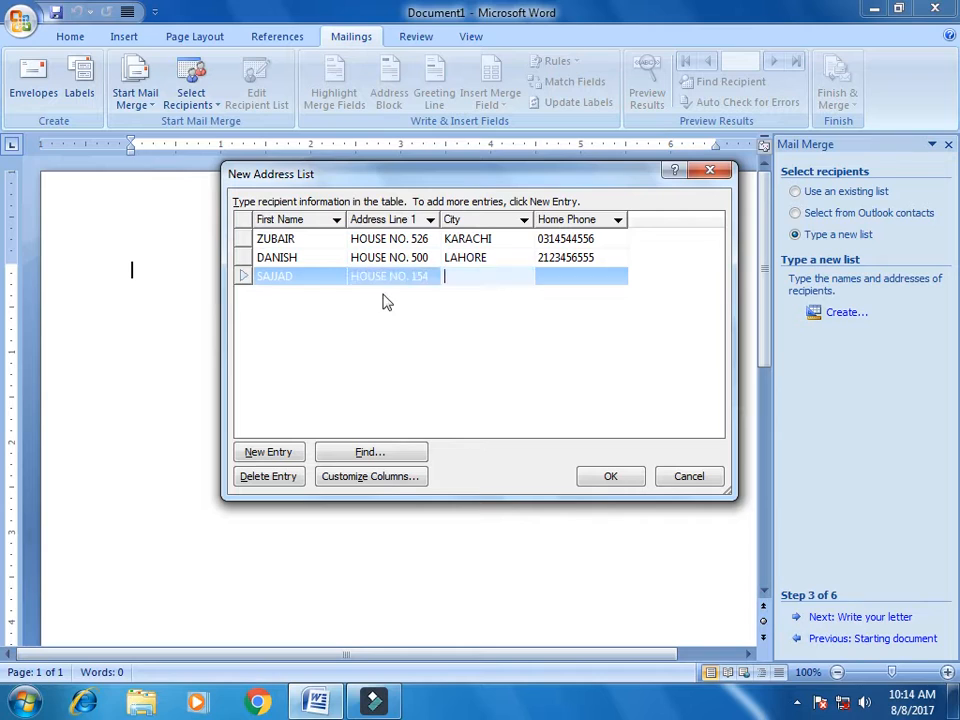
text(RAWALPINDI)
key(Tab)
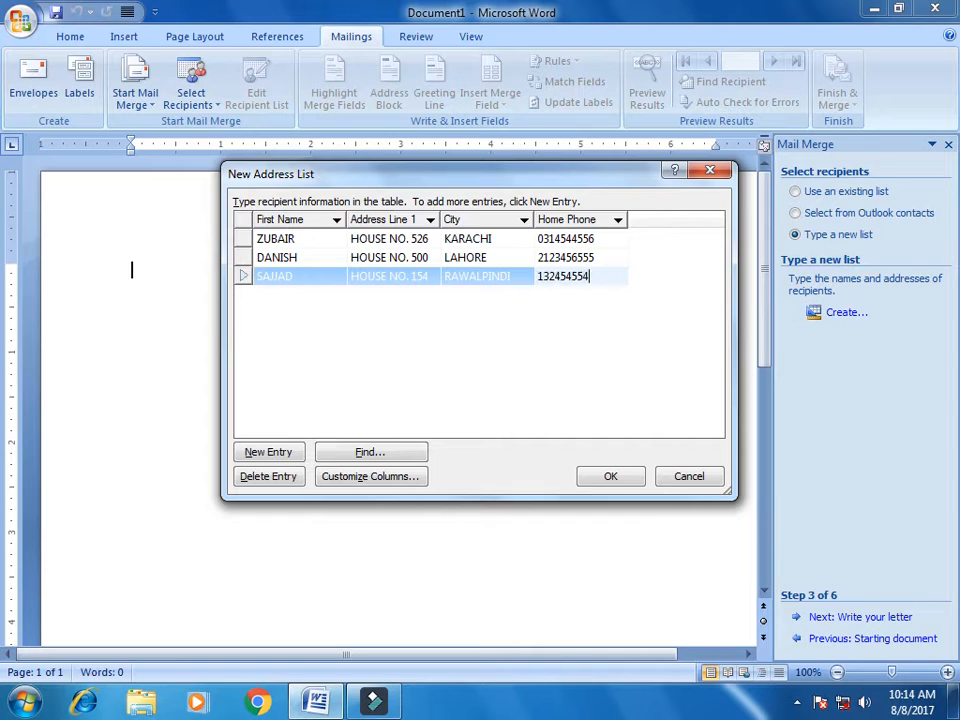
key(Tab)
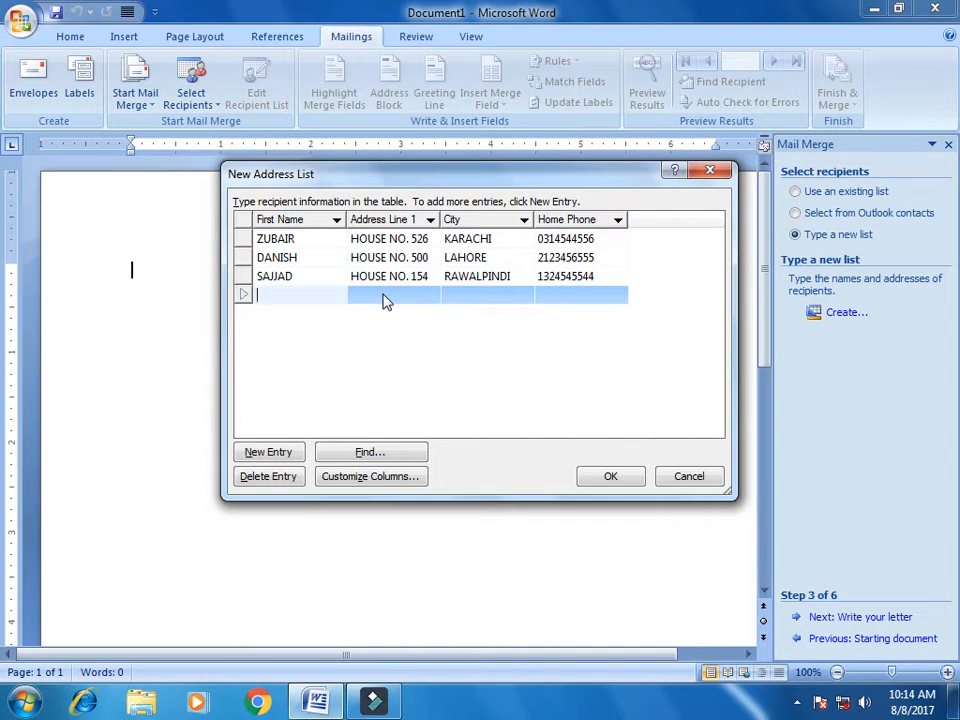
Enter the fourth recipient's name, house address with MULTAN, and phone number
text(BURHAN)
click(383, 294)
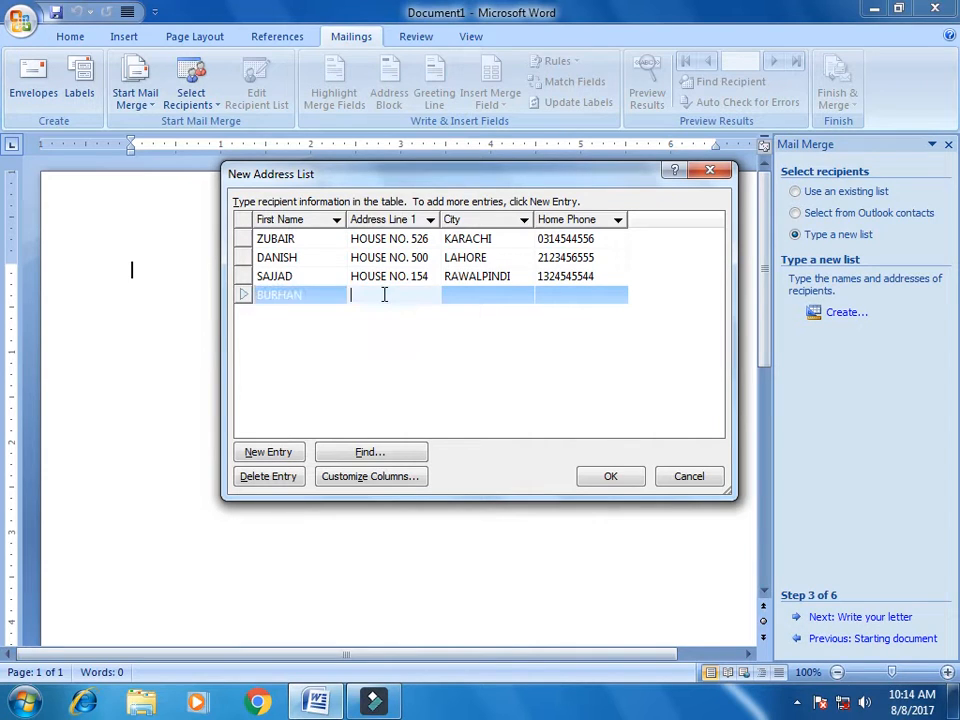
text(45)
text(USE NO. 1221)
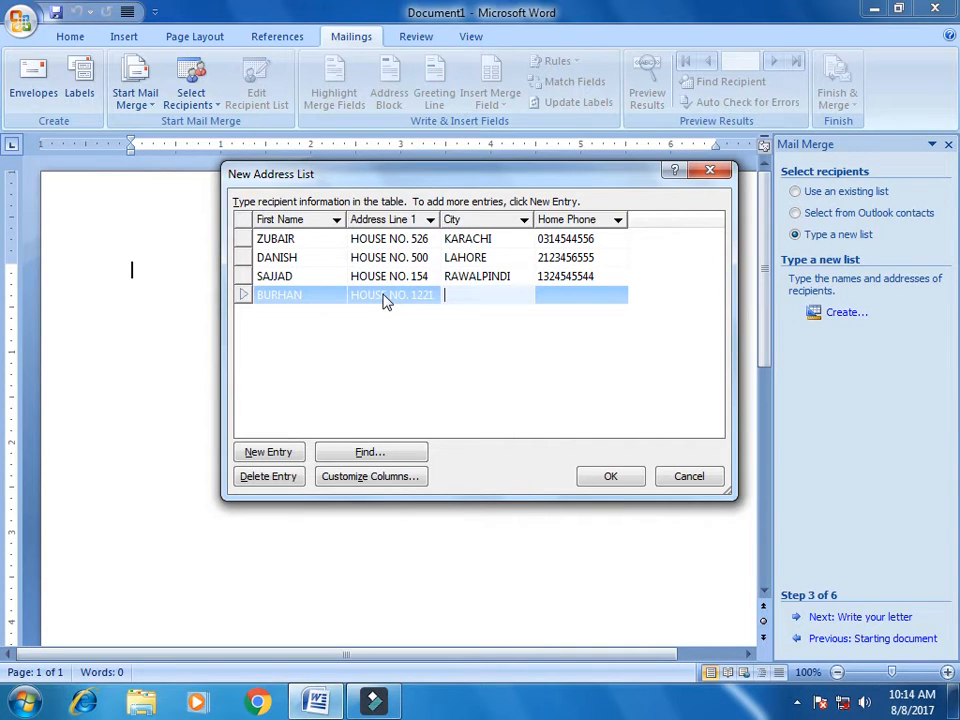
text(MULTAN)
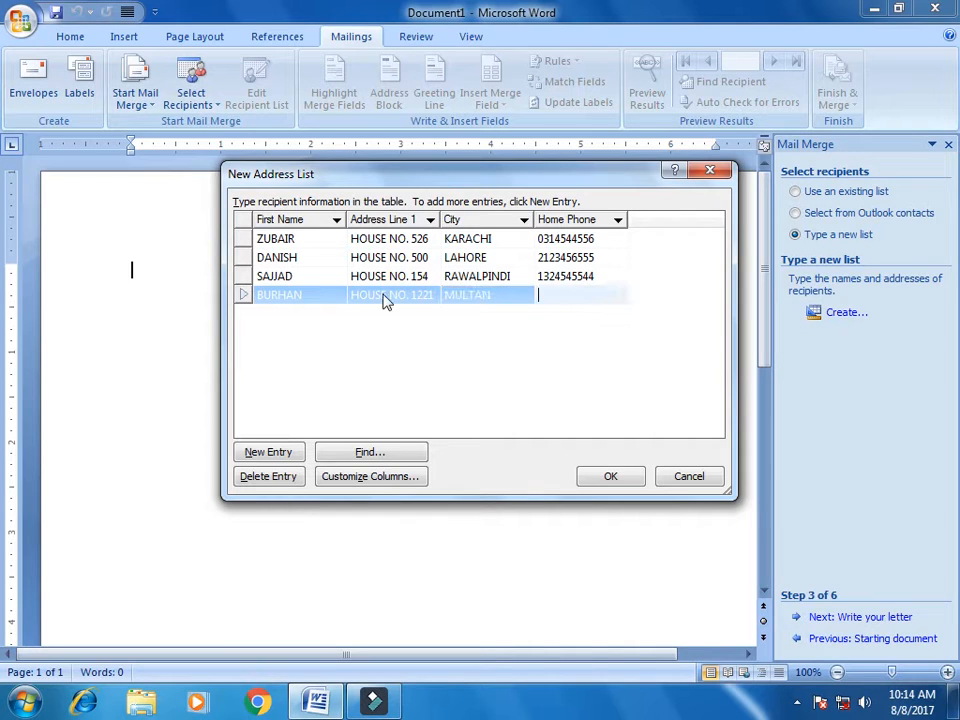
key(Tab)
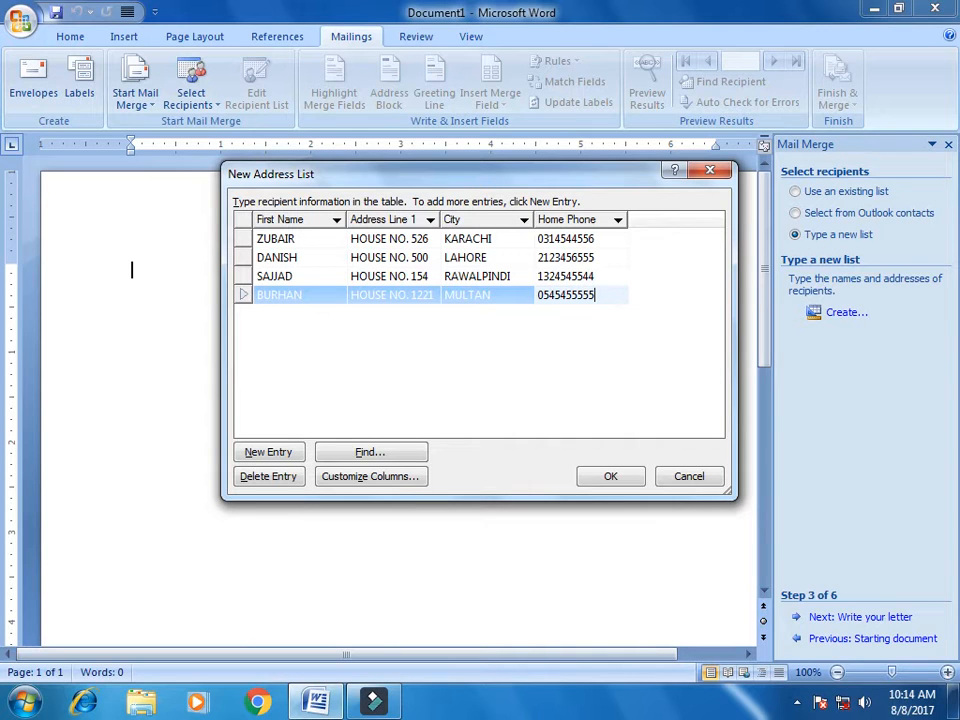
Save the recipient list as LIST on the Desktop, close the recipient review, and advance to Step 4
click(617, 477)
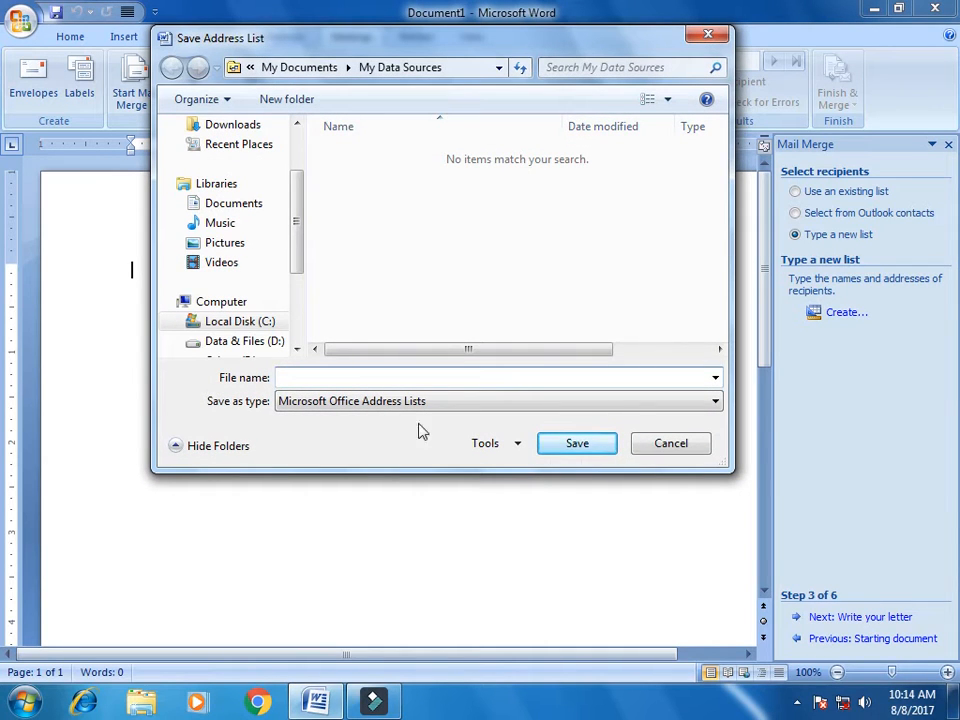
text(LIST)
drag(297, 225, 293, 171)
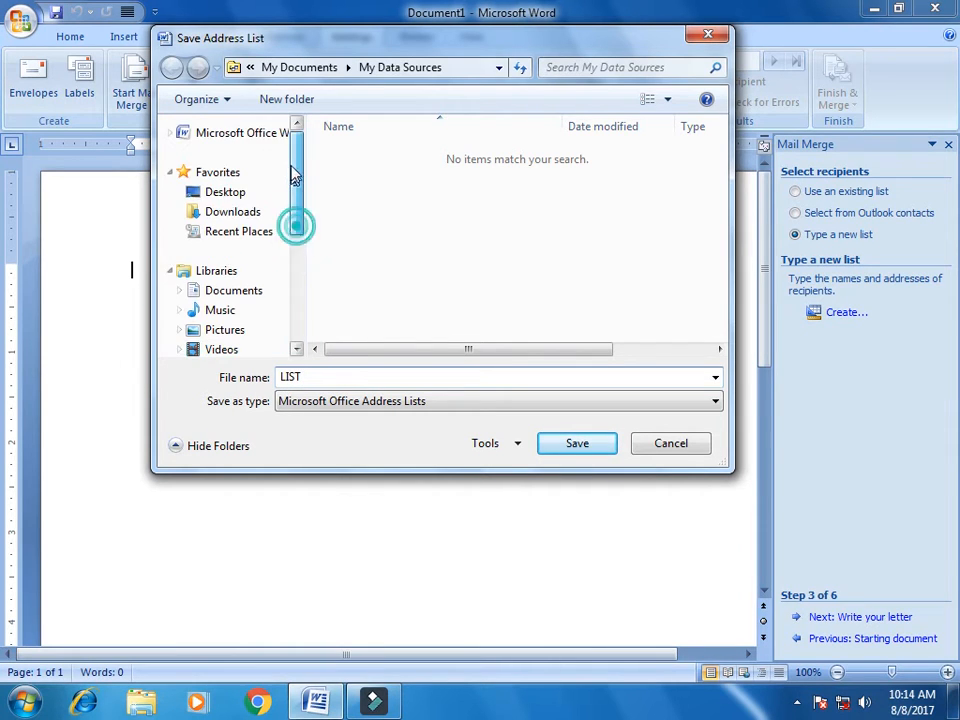
click(250, 192)
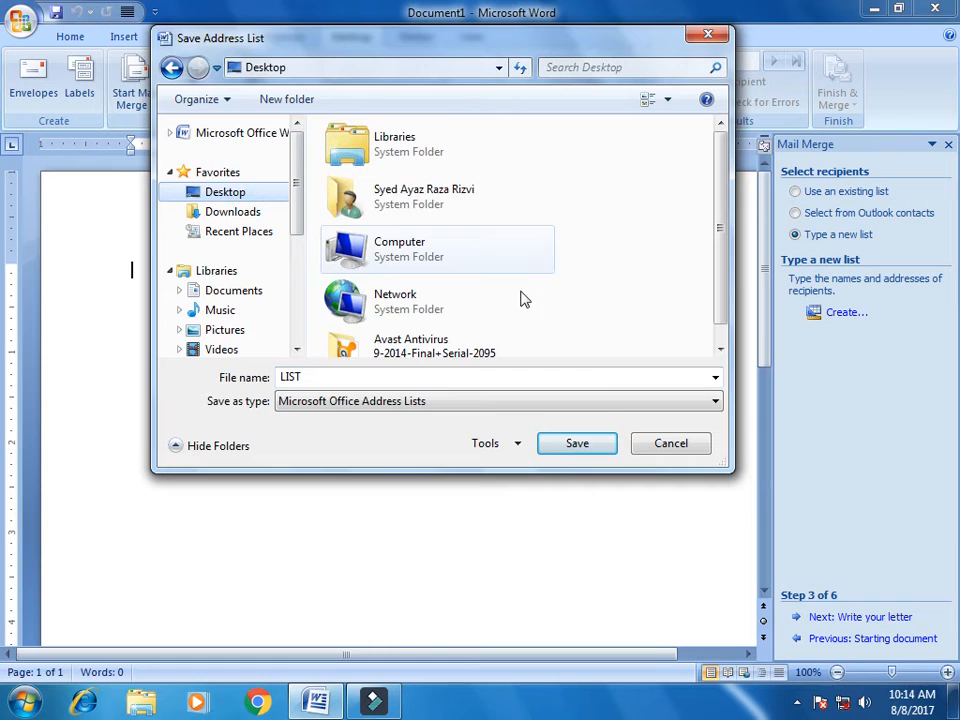
click(593, 450)
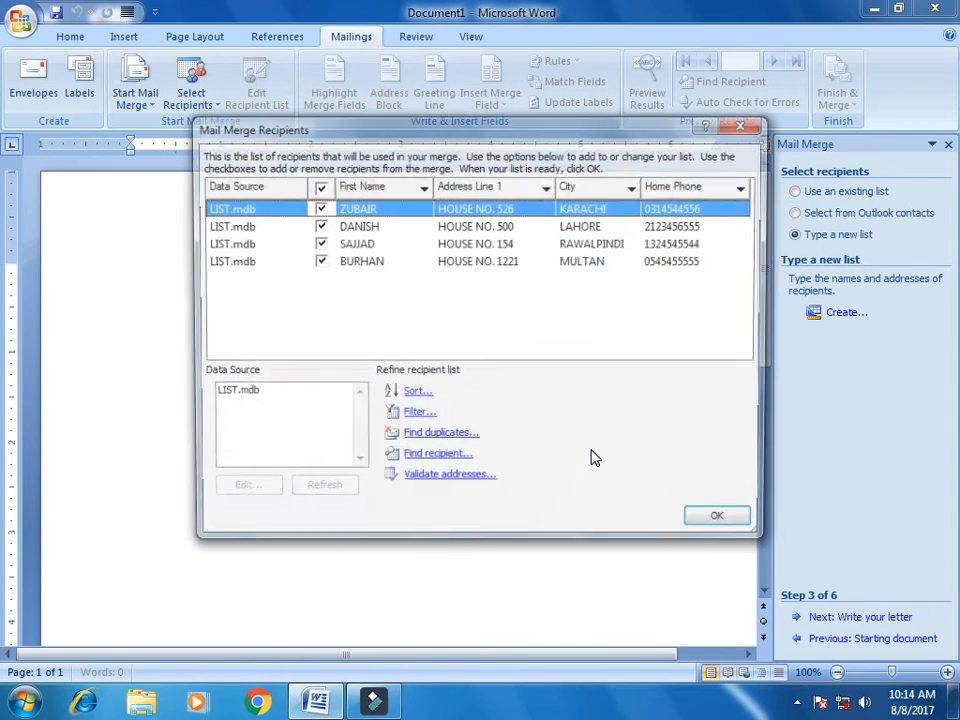
click(745, 123)
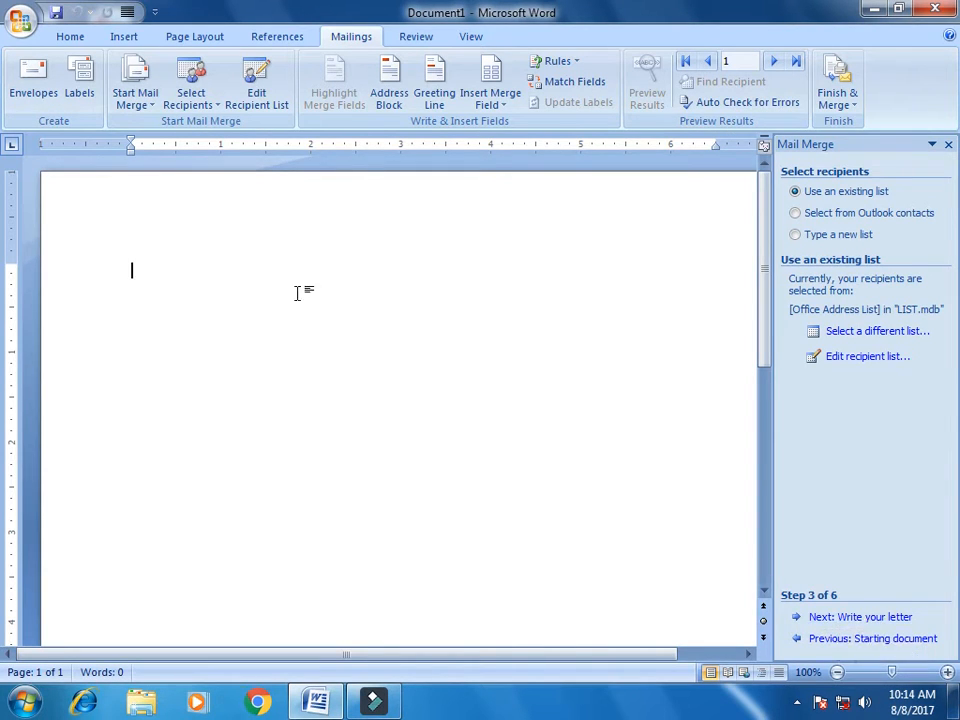
click(839, 619)
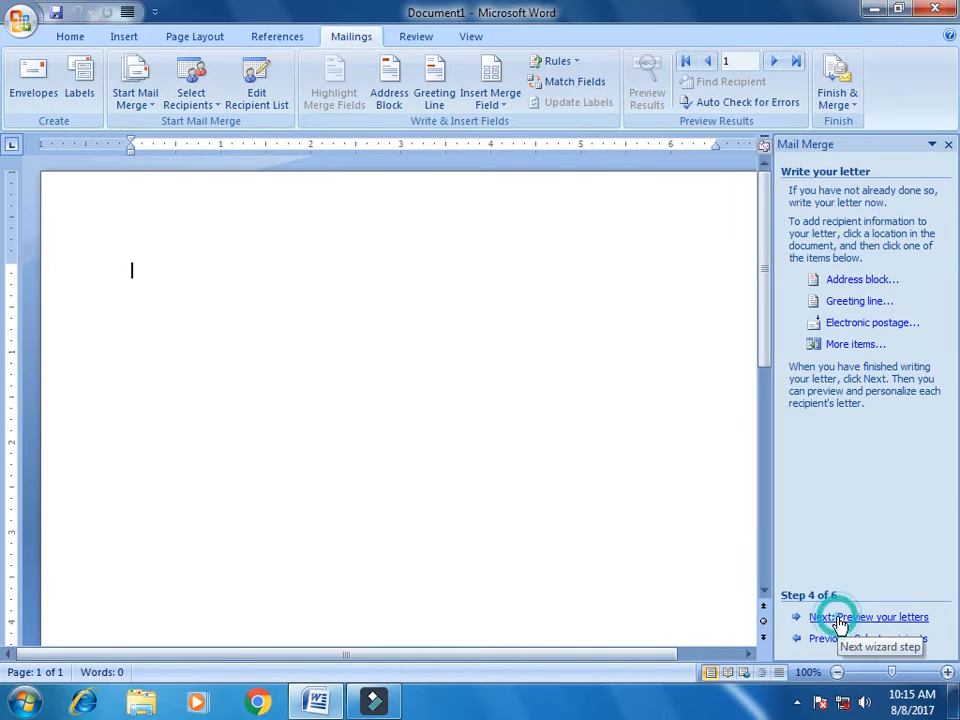
Type 'TO,' and insert the First Name and Address Line 1 merge fields on separate lines
text(T)
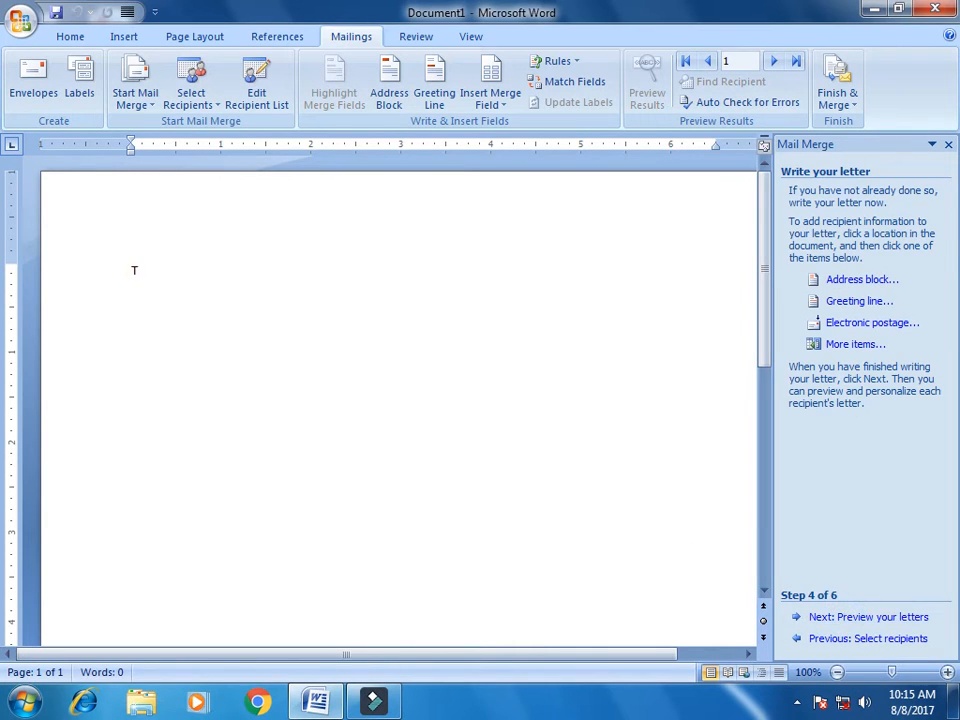
text(O,)
key(Return)
click(845, 346)
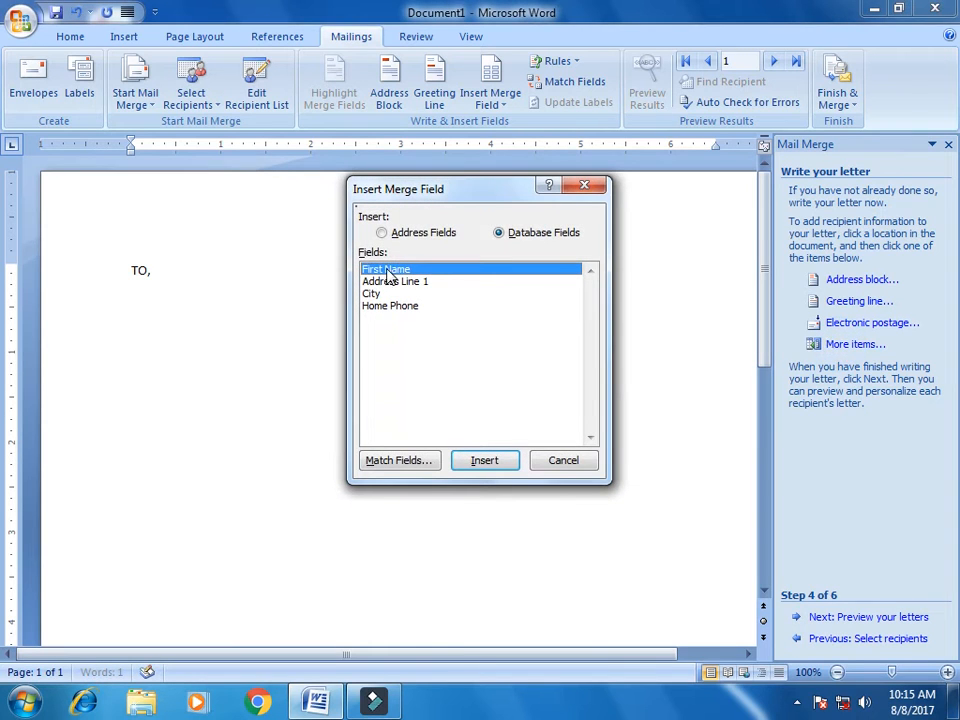
click(478, 461)
click(563, 460)
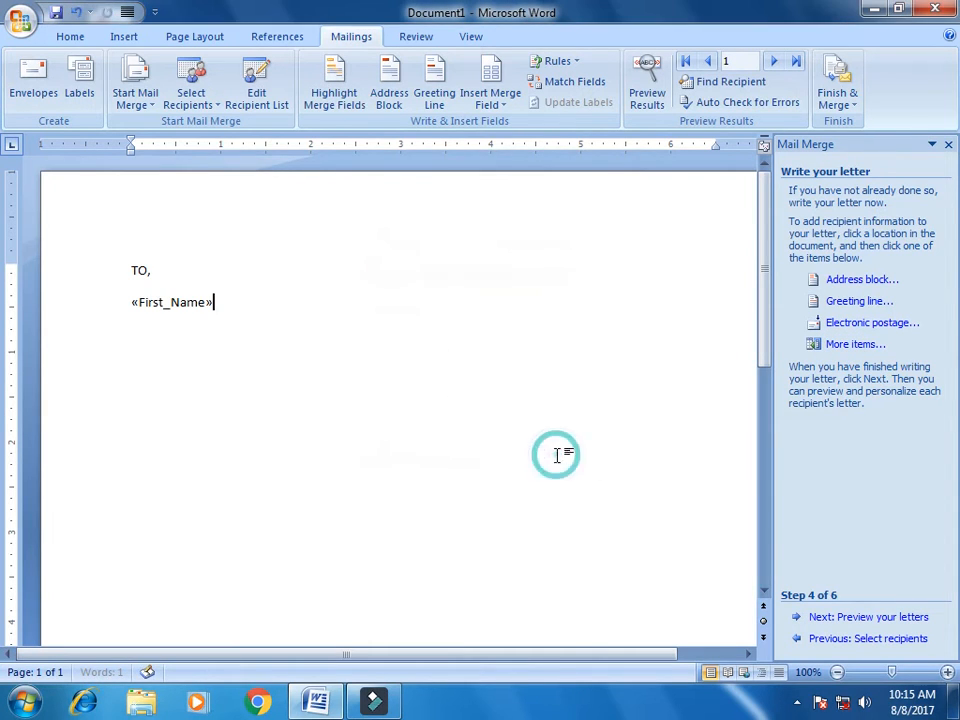
key(Return)
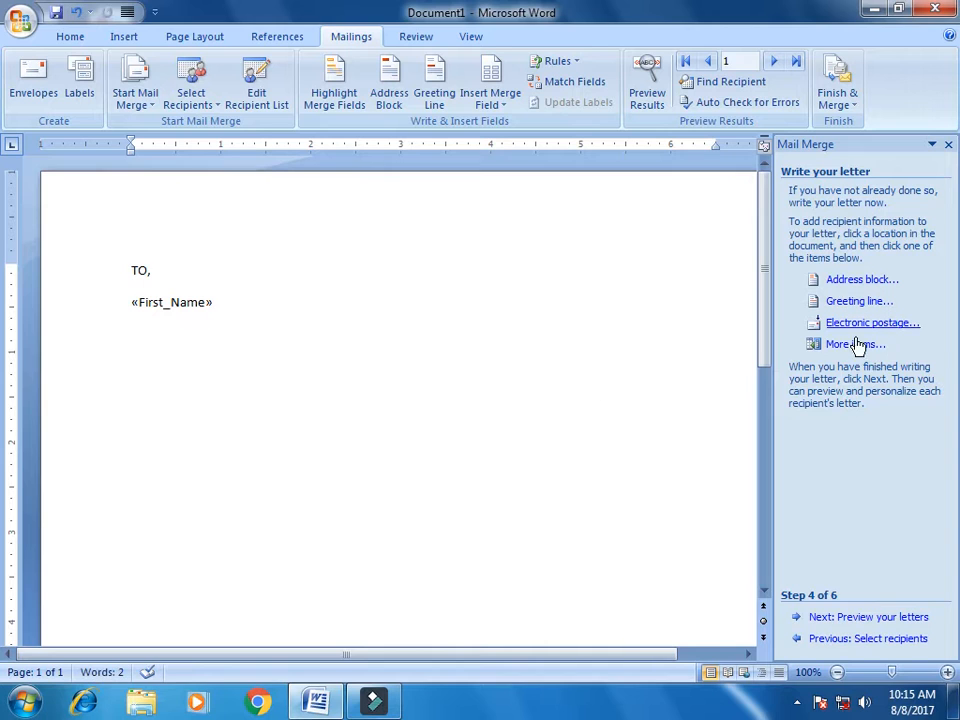
click(852, 346)
click(424, 281)
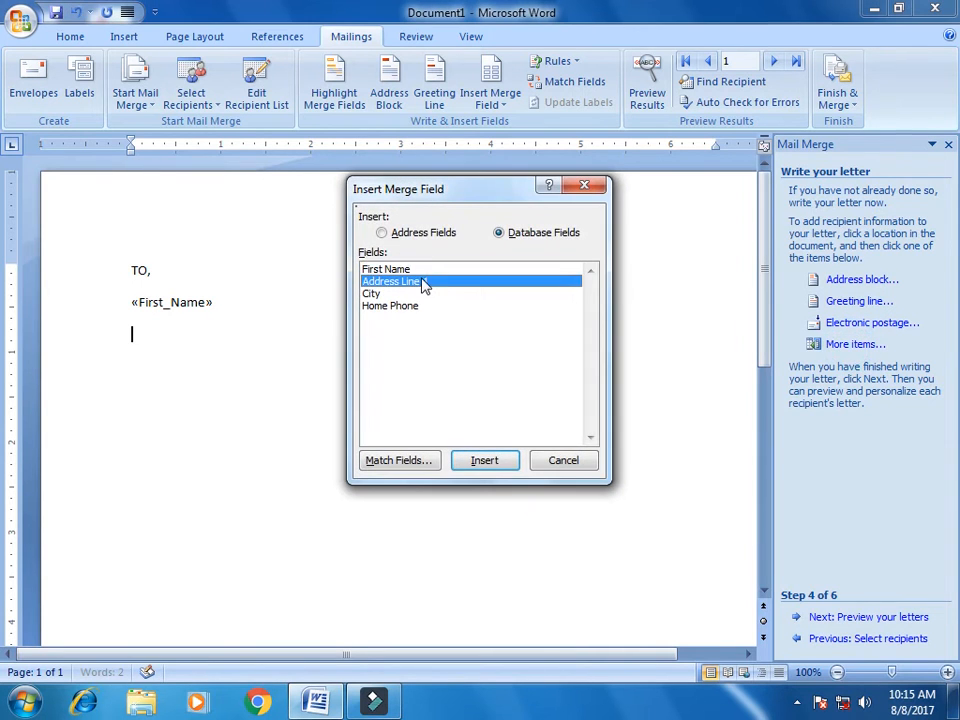
click(478, 461)
click(561, 462)
key(Return)
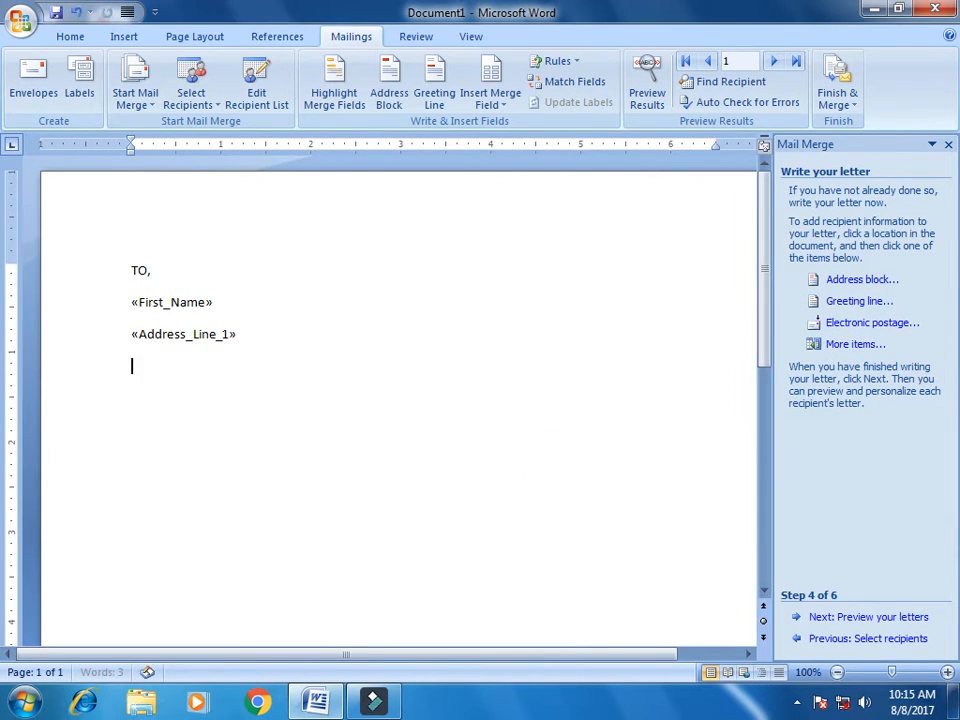
Insert the City and Home Phone merge fields on the following lines
click(810, 344)
click(374, 293)
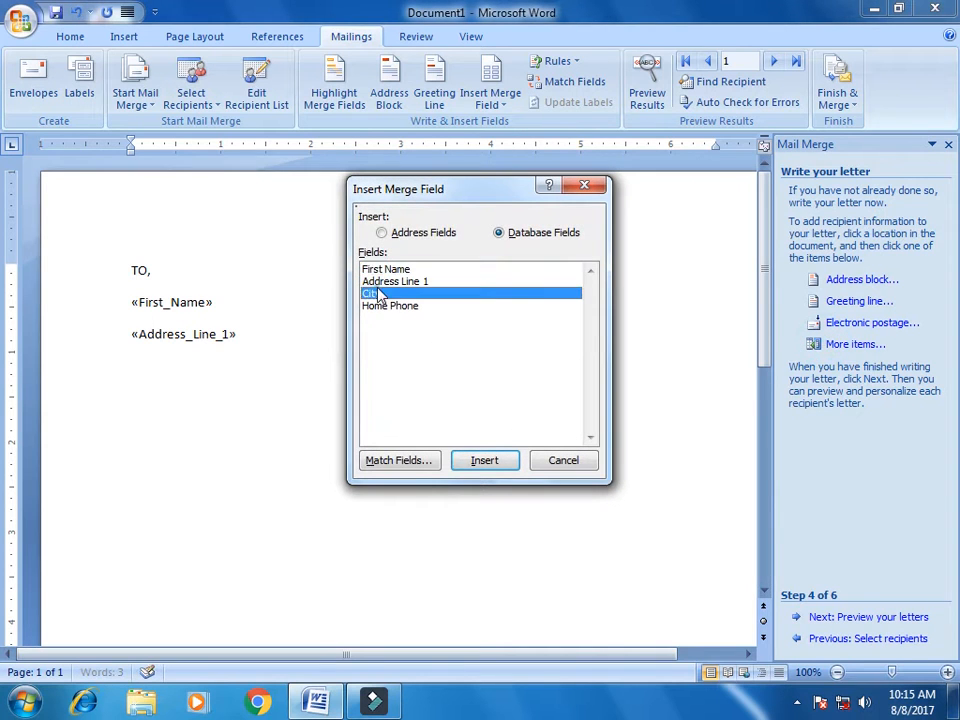
click(477, 461)
click(561, 460)
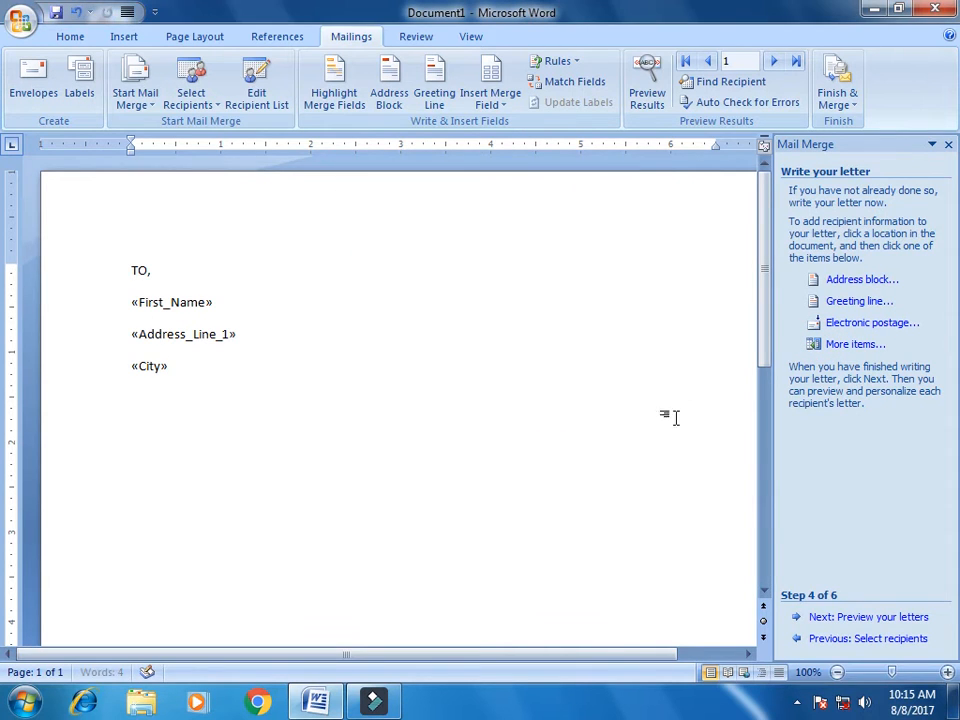
key(Return)
click(823, 346)
click(398, 305)
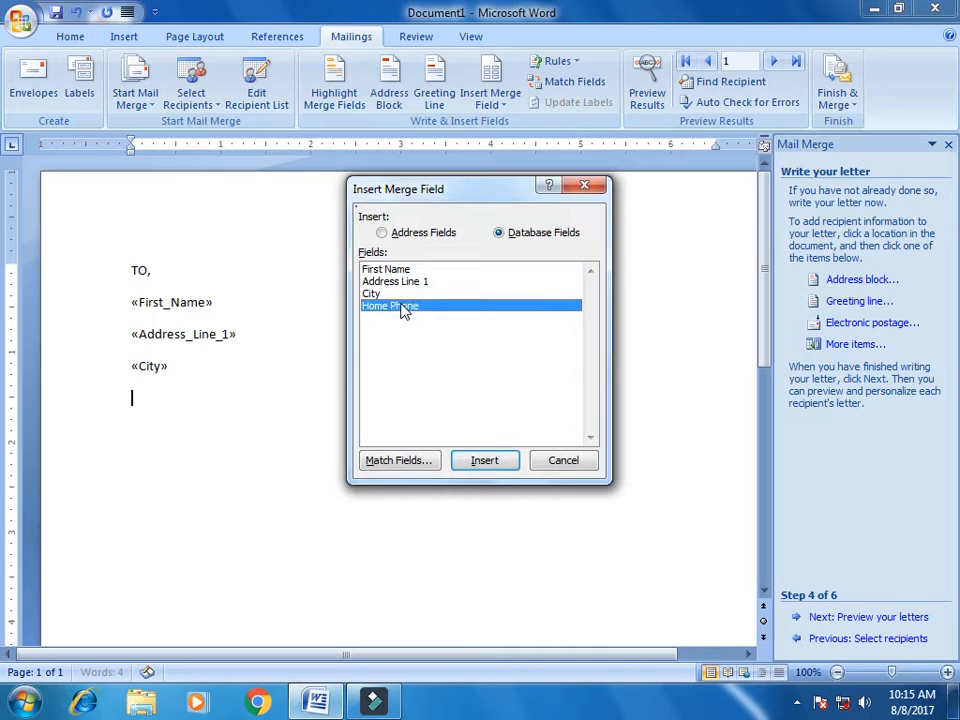
click(489, 463)
click(564, 461)
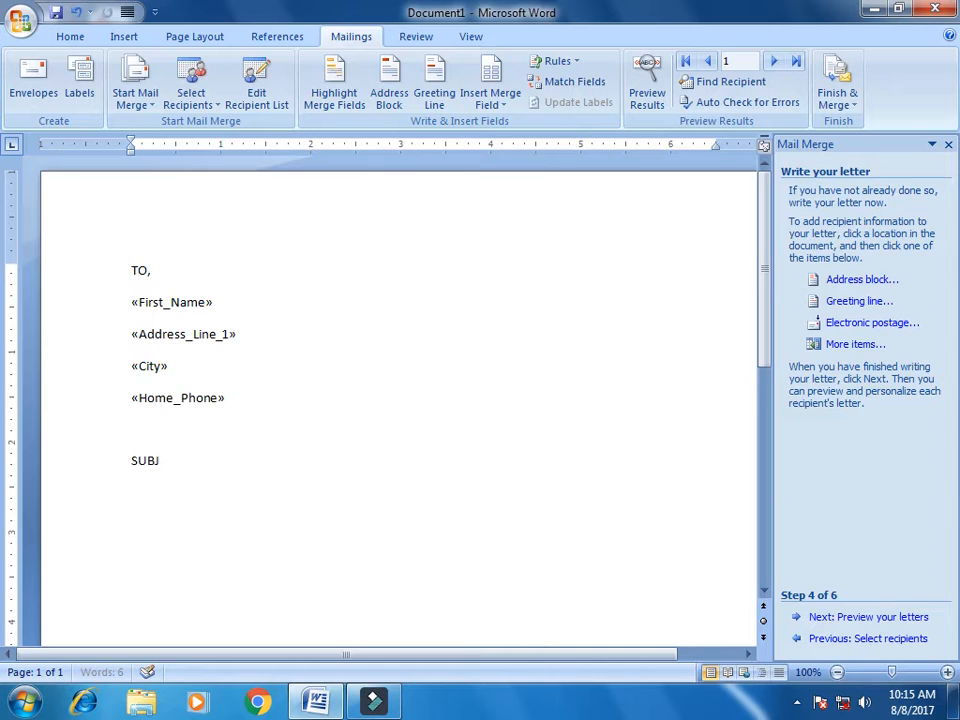
Complete the subject line as 'SUBJECT:' tabbed to 'JOB INTERVIEW LETTER'
text(ECT:)
key(Tab)
text(JOB INTER)
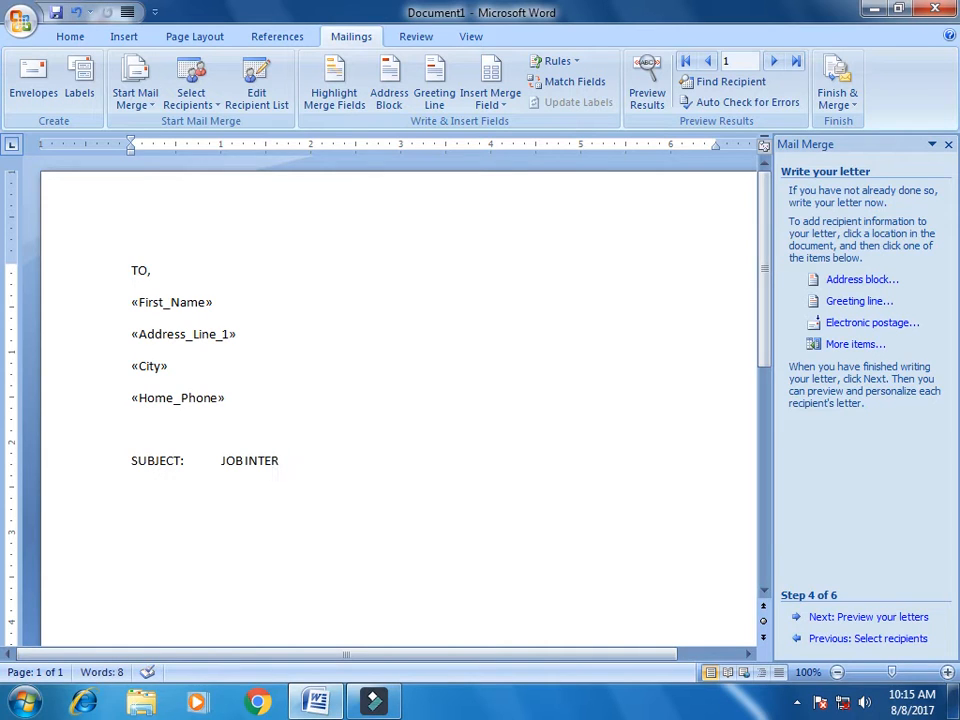
text(VIEW LETTER)
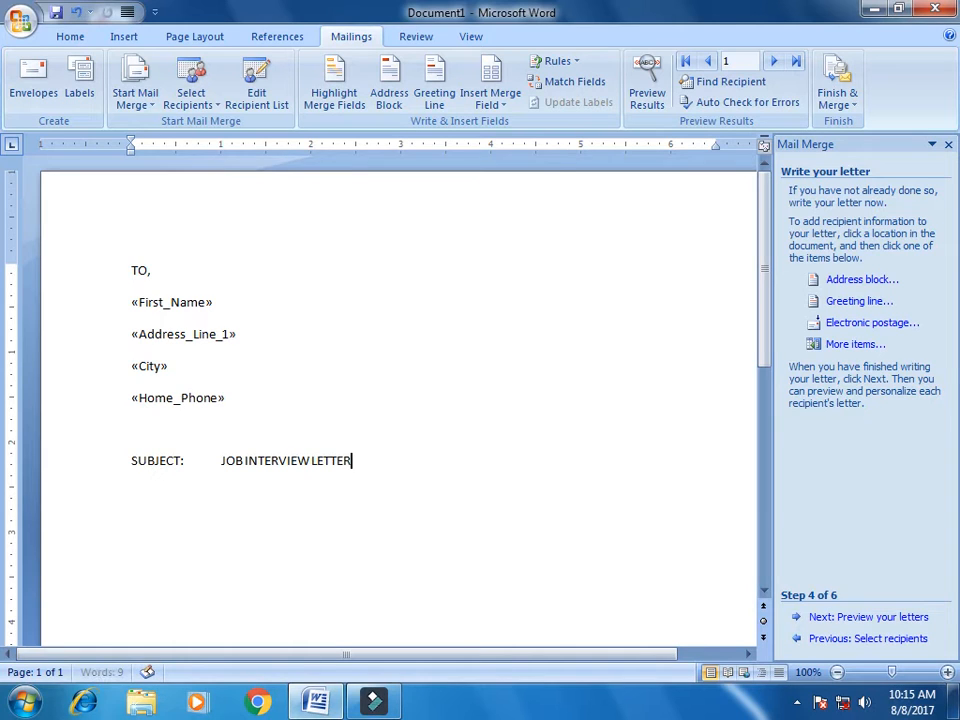
key(Return)
Add a 'DEAR «First_Name»' greeting line and start a fresh line below it
text(DEA)
key(BackSpace)
key(BackSpace)
key(BackSpace)
text(DEAR)
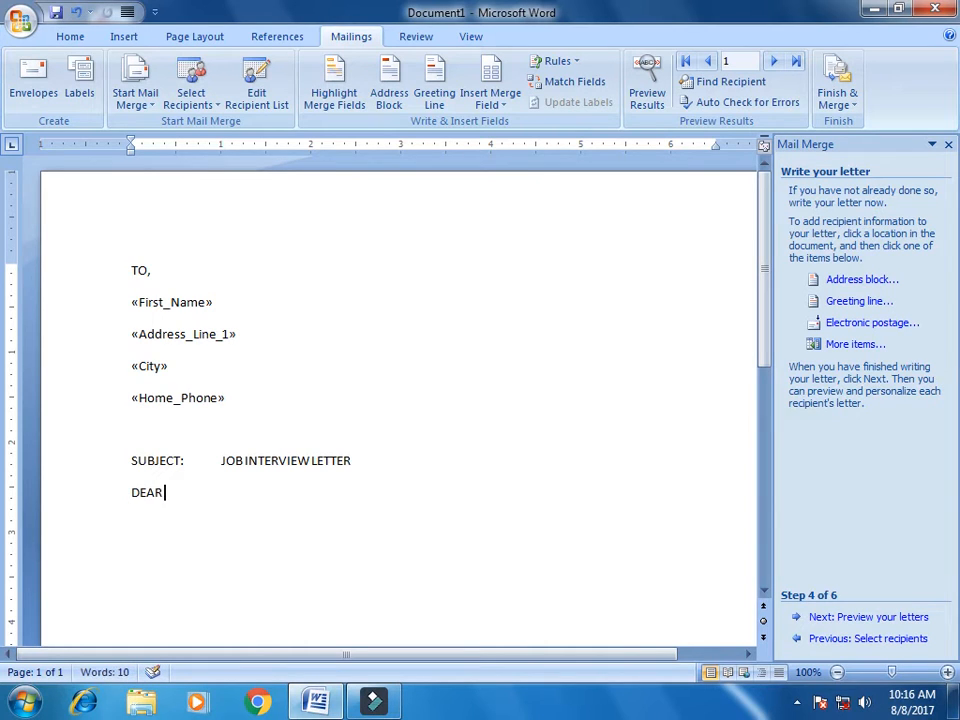
click(812, 345)
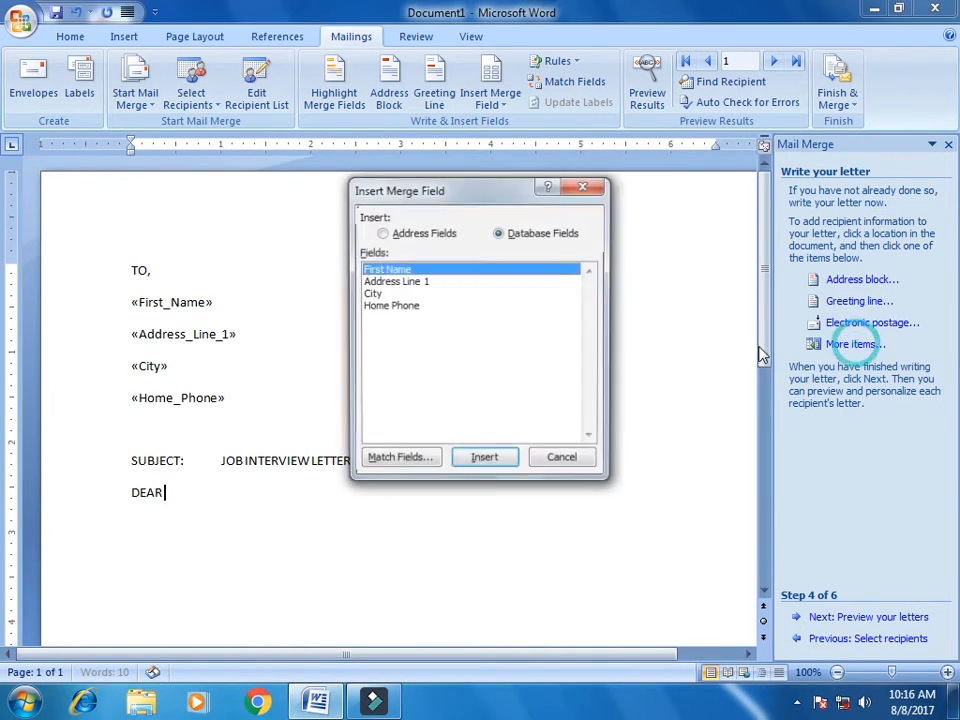
click(478, 458)
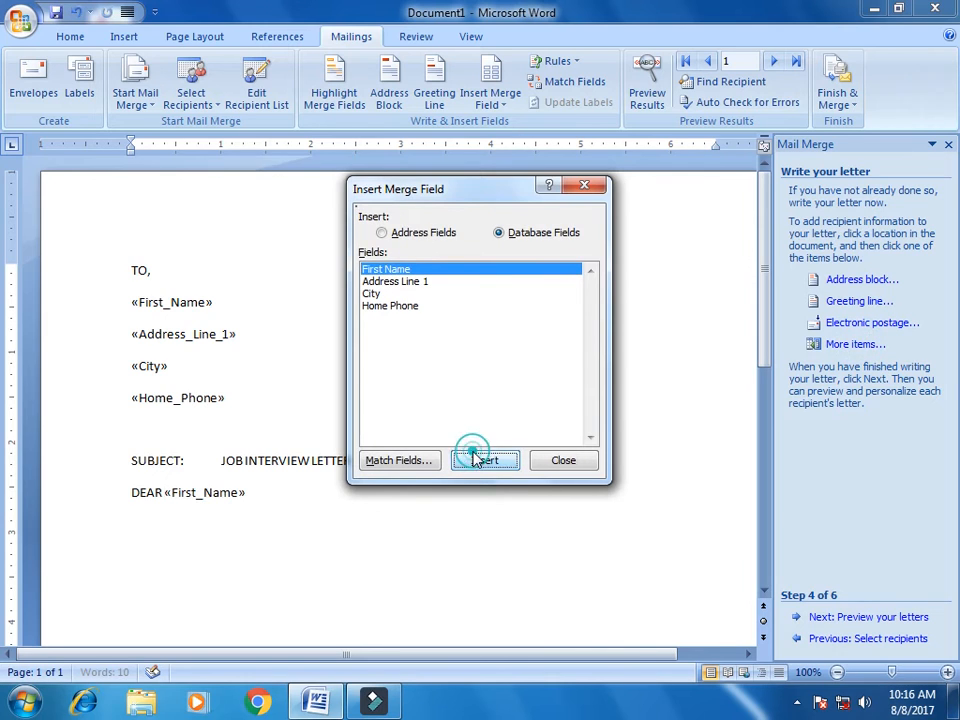
click(563, 460)
key(Return)
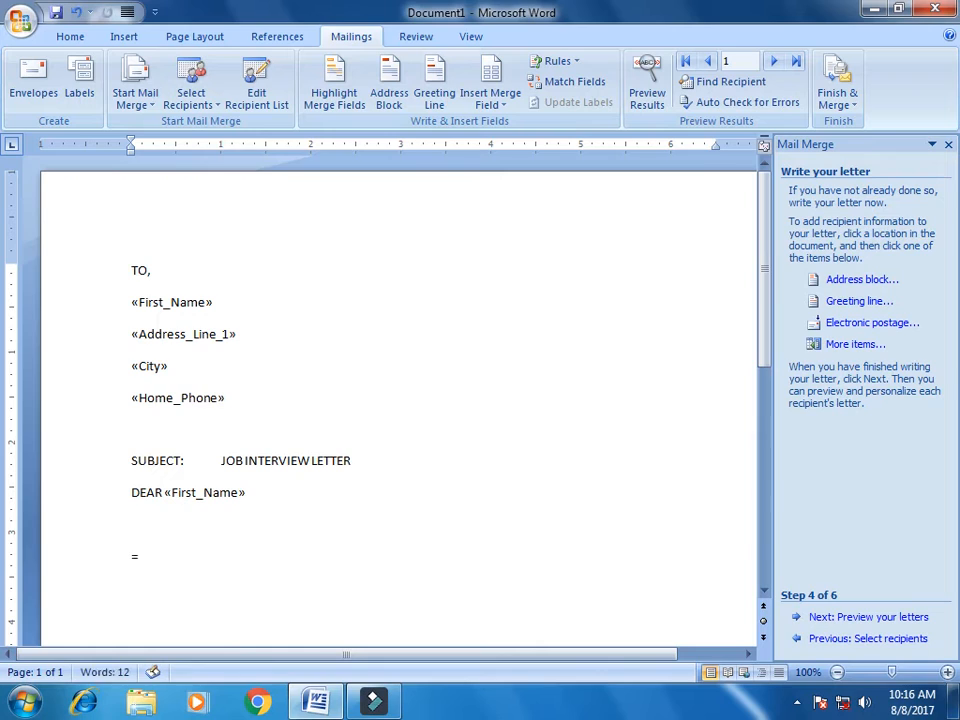
key(BackSpace)
Generate sample body paragraphs with =RAND() and justify the whole letter from 'TO,' onward
text(=RAND())
key(Return)
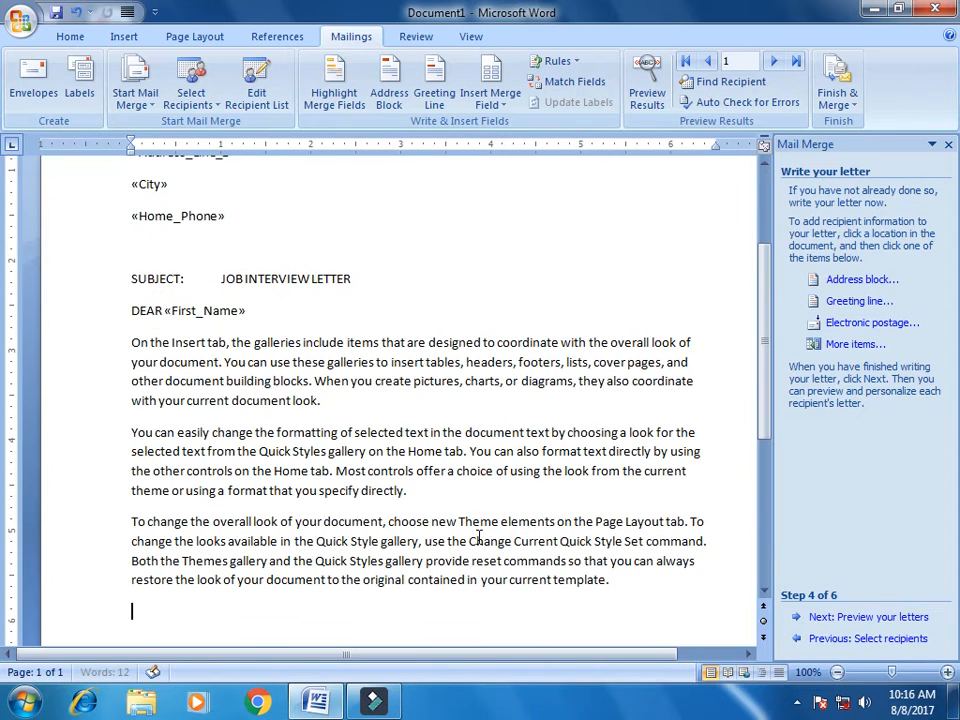
drag(763, 375, 768, 308)
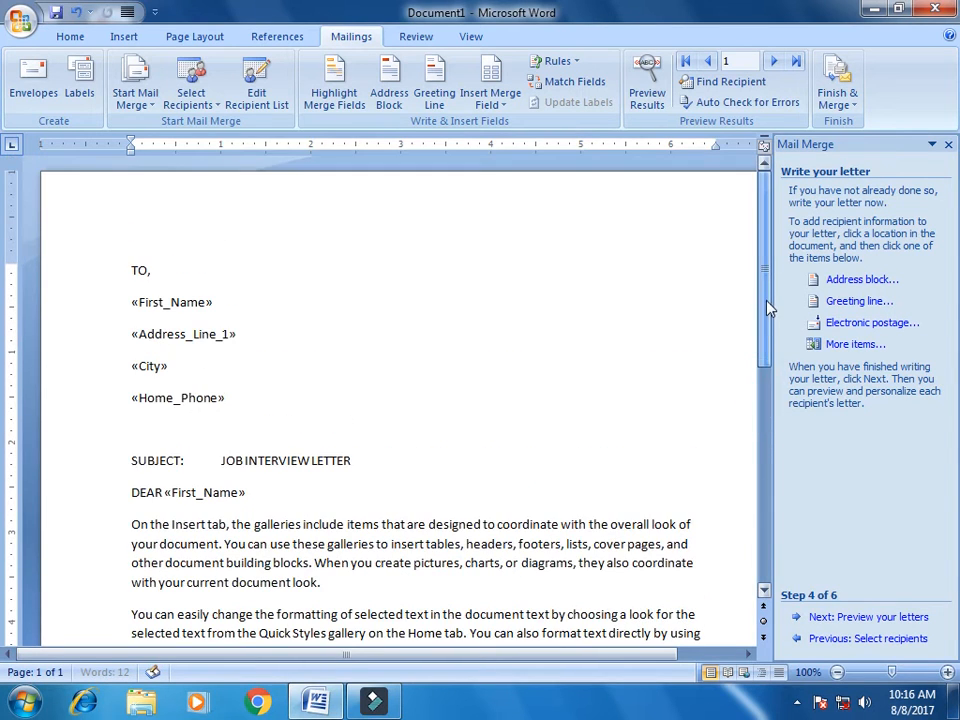
drag(130, 268, 527, 417)
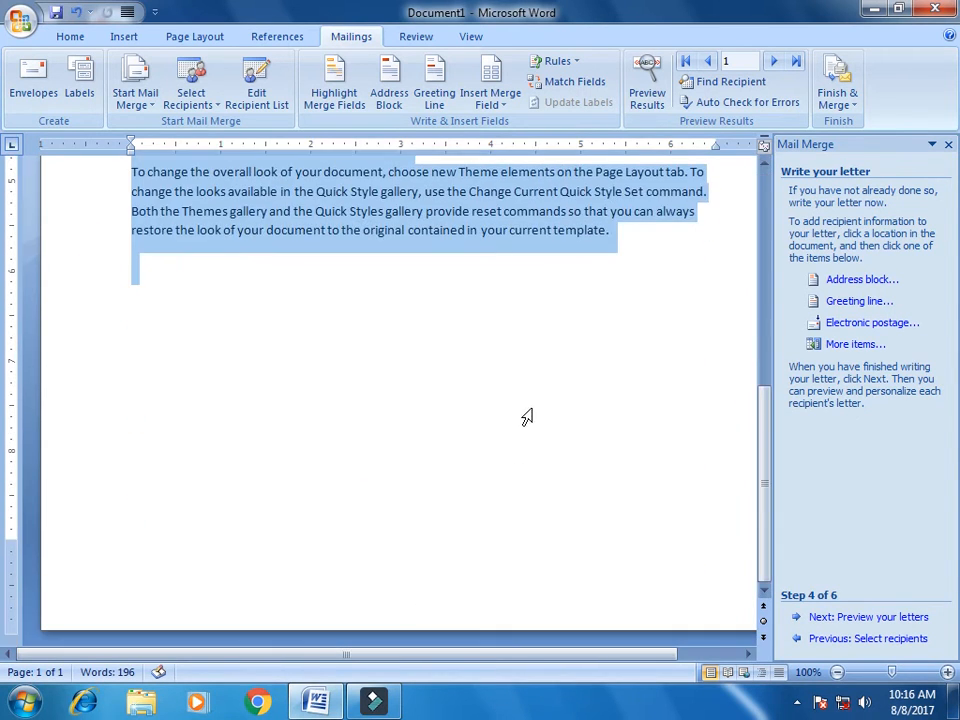
click(70, 36)
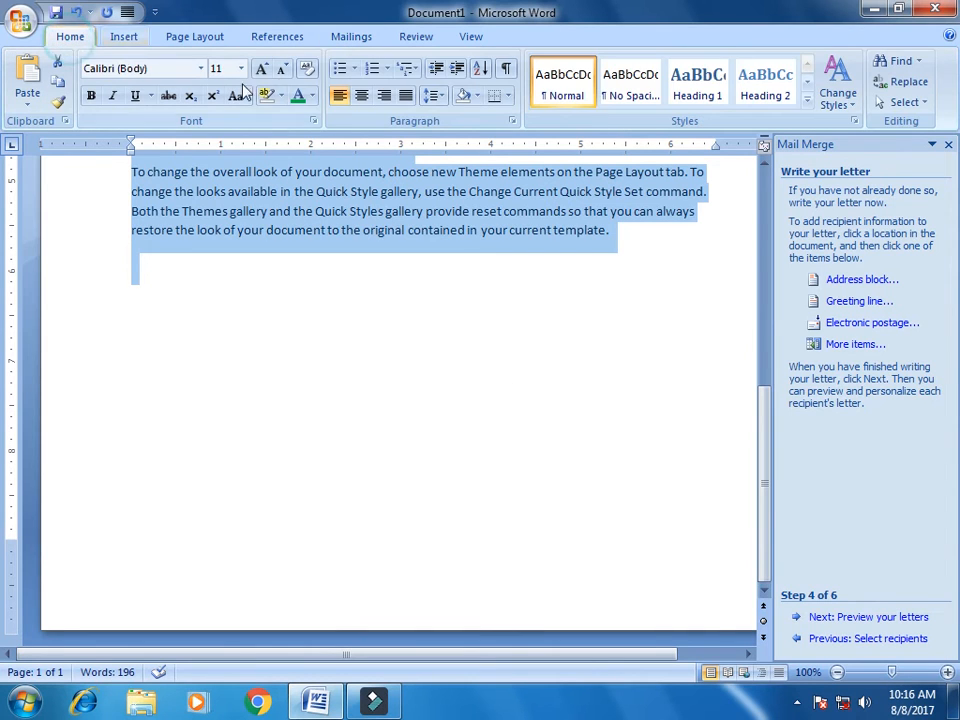
click(405, 95)
scroll(467, 268, up, 10)
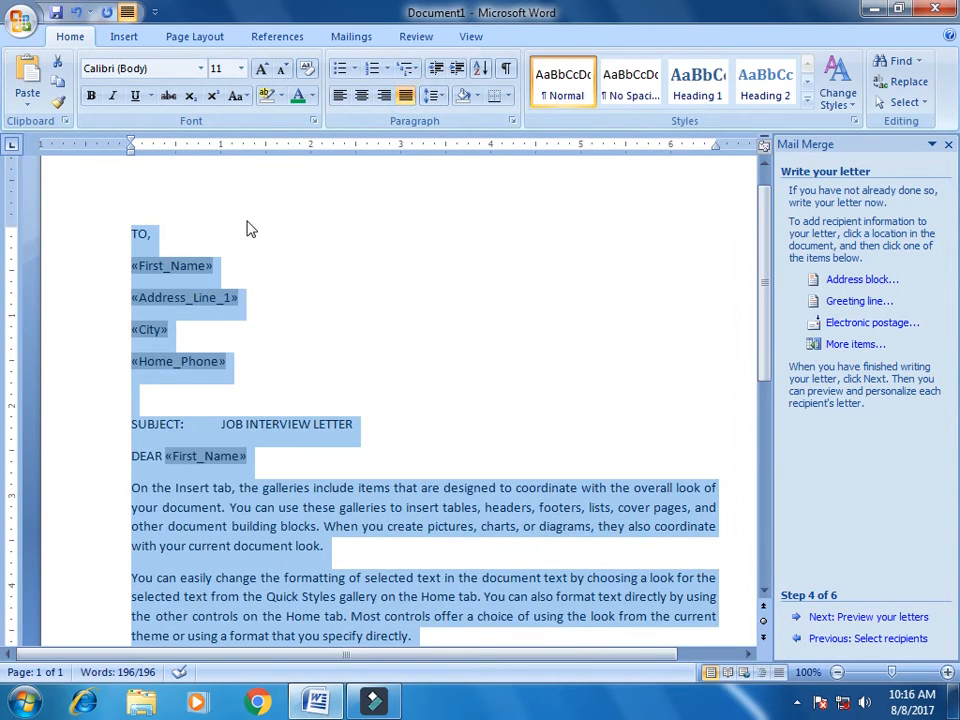
Set the letter's line spacing to Single and reduce the space after paragraphs
click(438, 96)
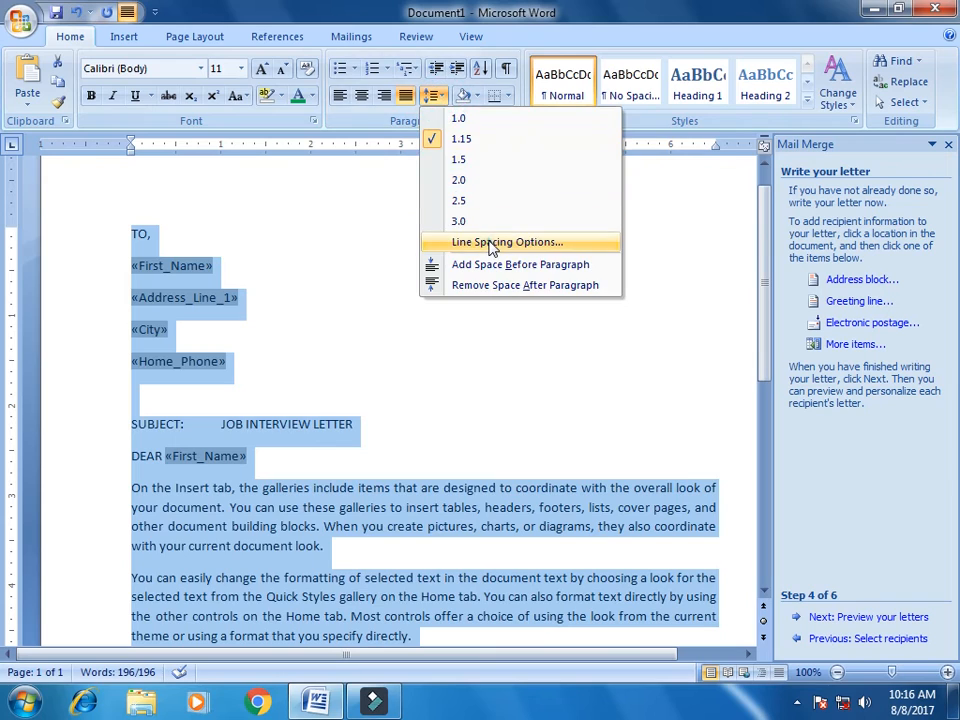
click(490, 243)
click(338, 410)
click(334, 421)
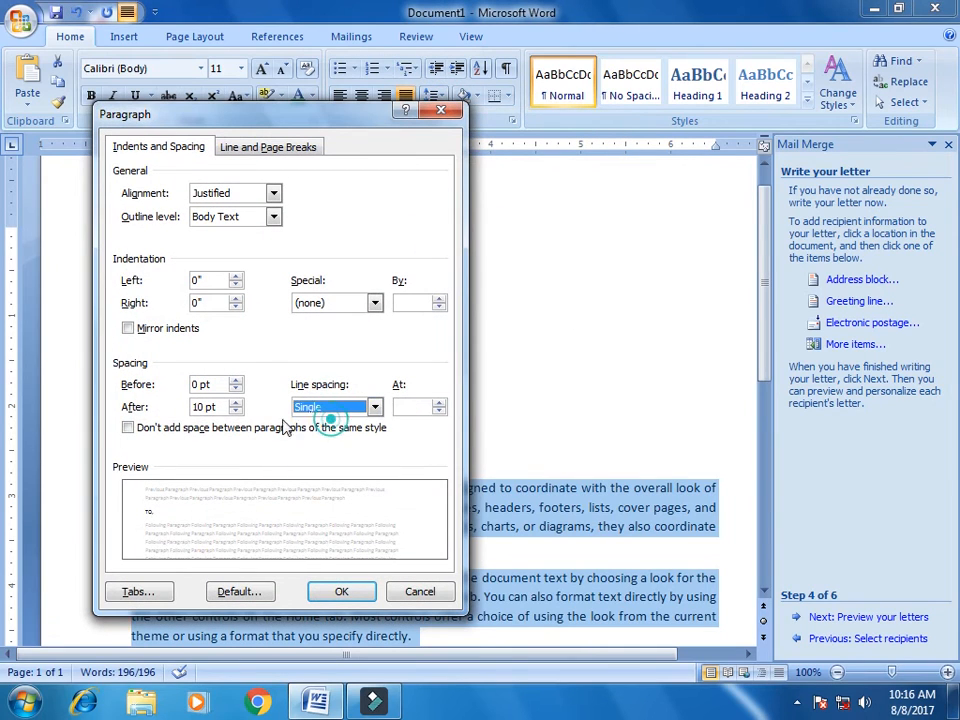
click(236, 411)
click(341, 591)
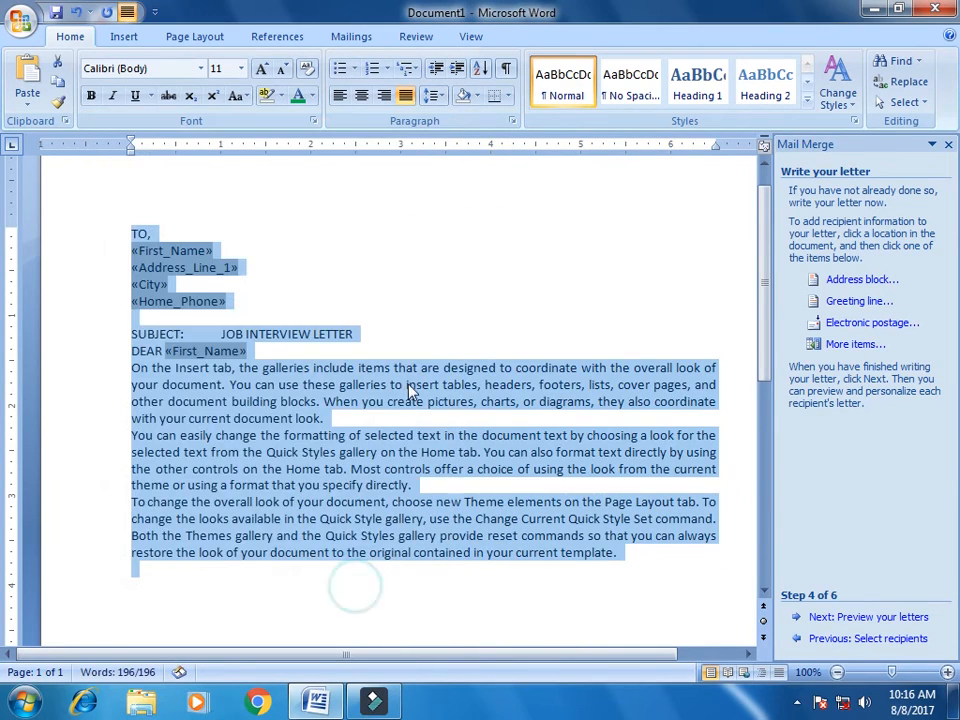
Add blank lines after the SUBJECT line and after the greeting
click(405, 328)
key(Return)
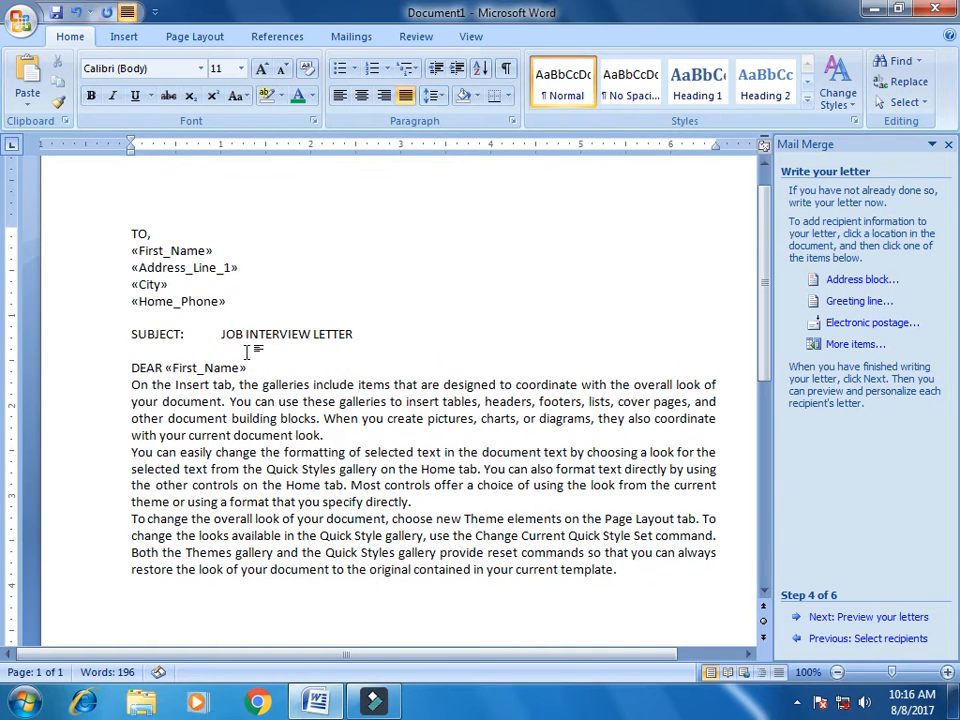
click(268, 364)
key(Return)
Make the SUBJECT line bold
click(86, 334)
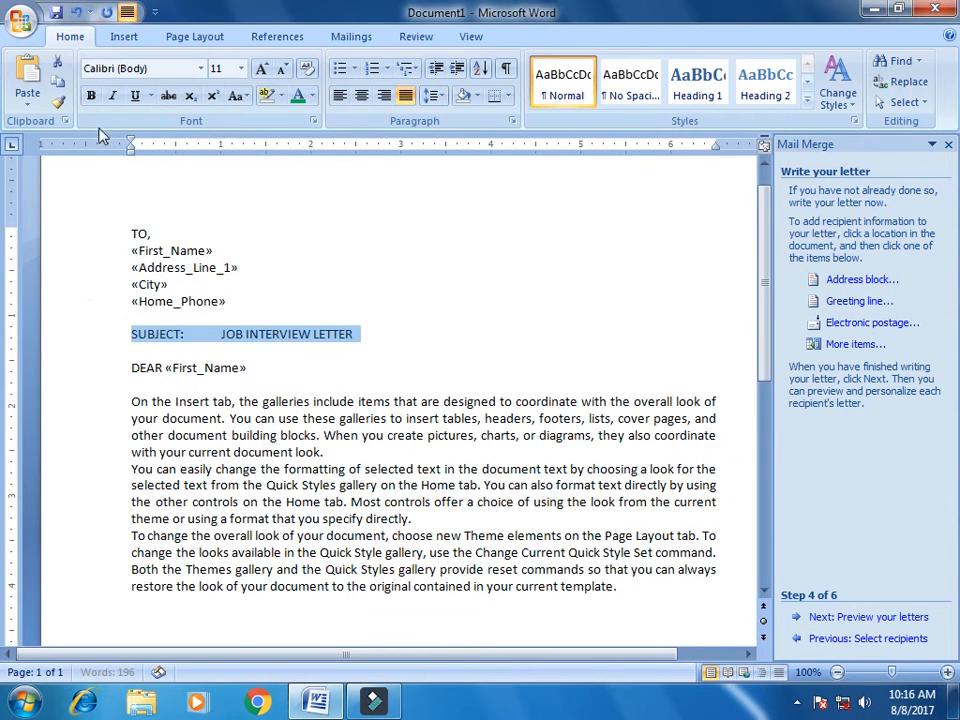
click(90, 95)
click(312, 217)
Make the whole letter 12 pt Times New Roman
drag(108, 238, 602, 600)
click(259, 70)
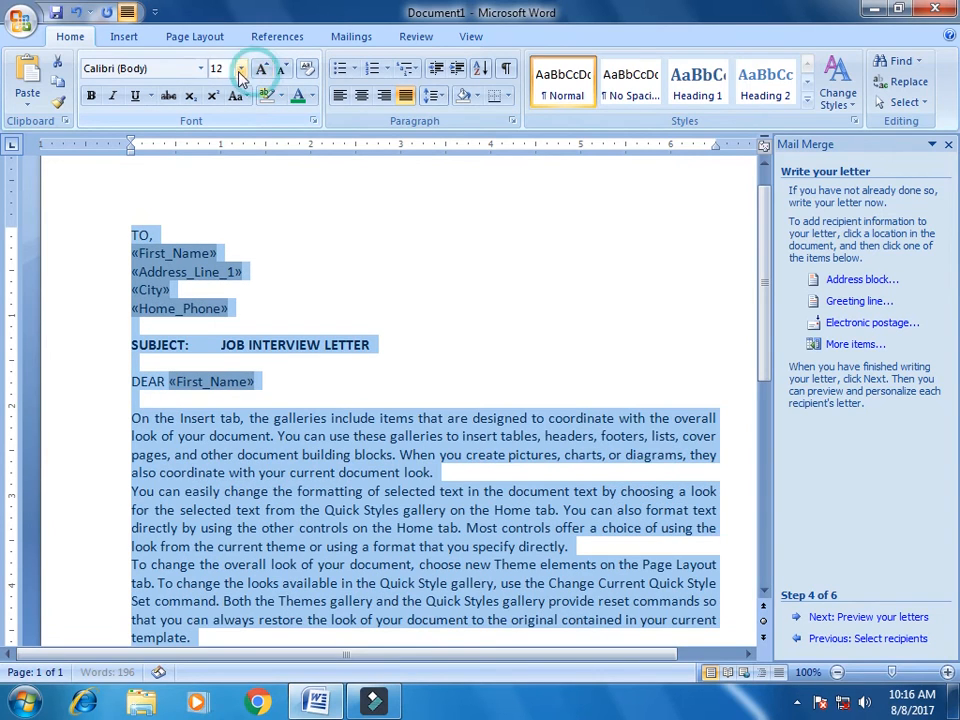
click(187, 67)
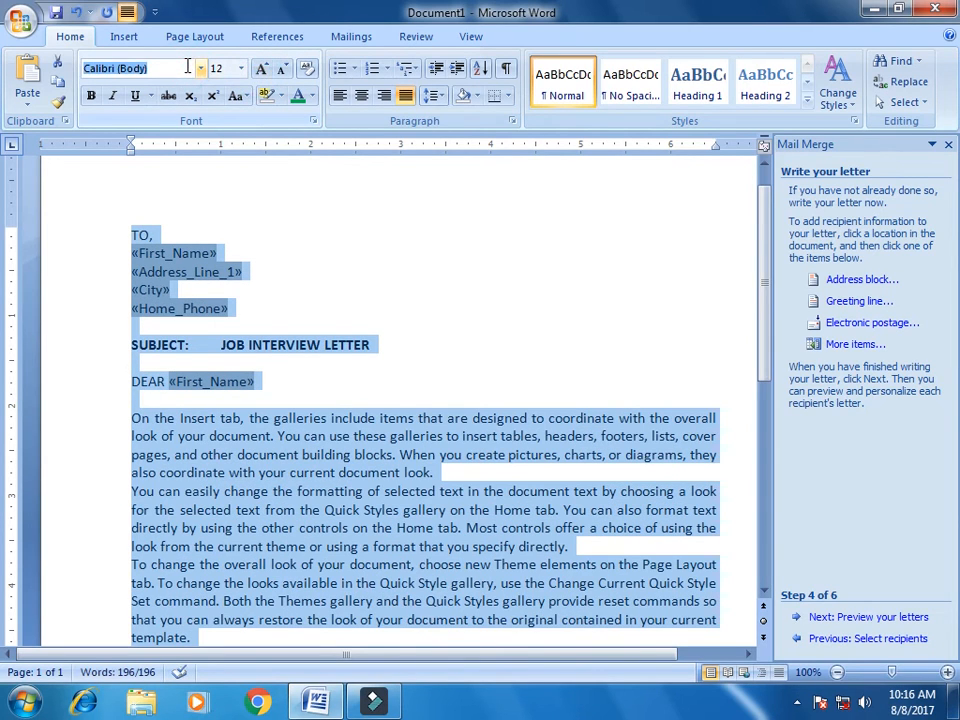
text(Times New Roman)
key(Return)
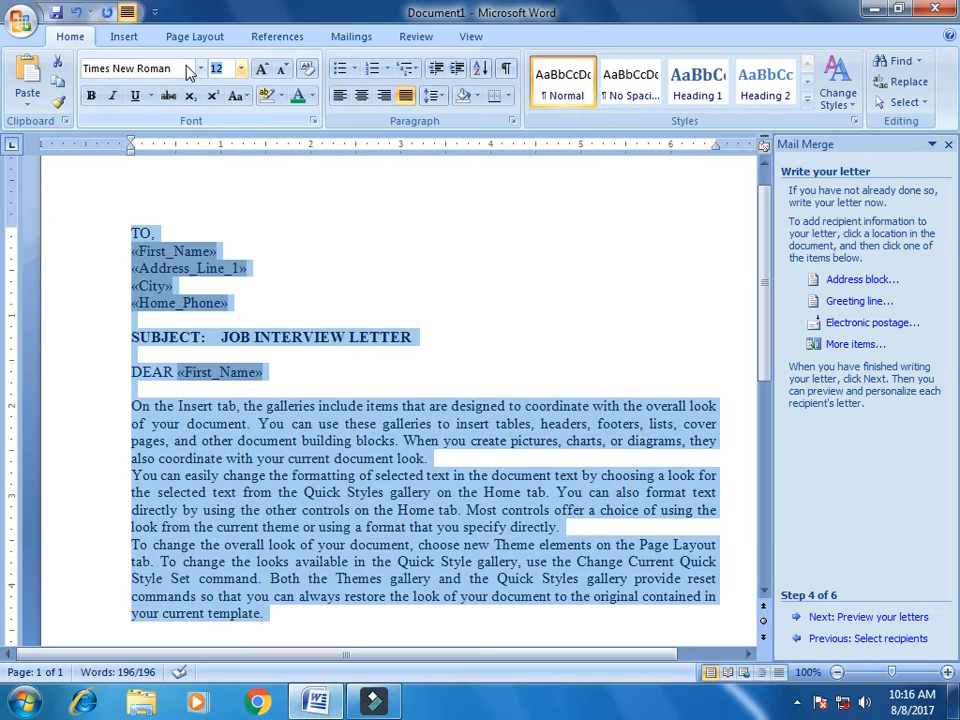
click(348, 355)
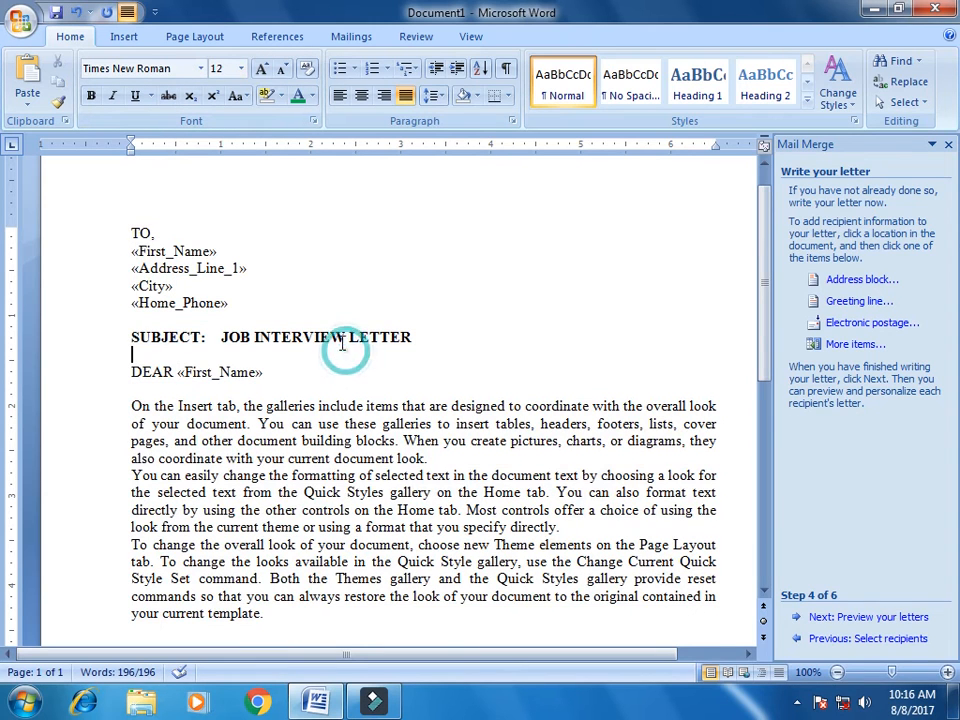
Change TO, to sentence case so it reads To,
click(104, 233)
click(236, 96)
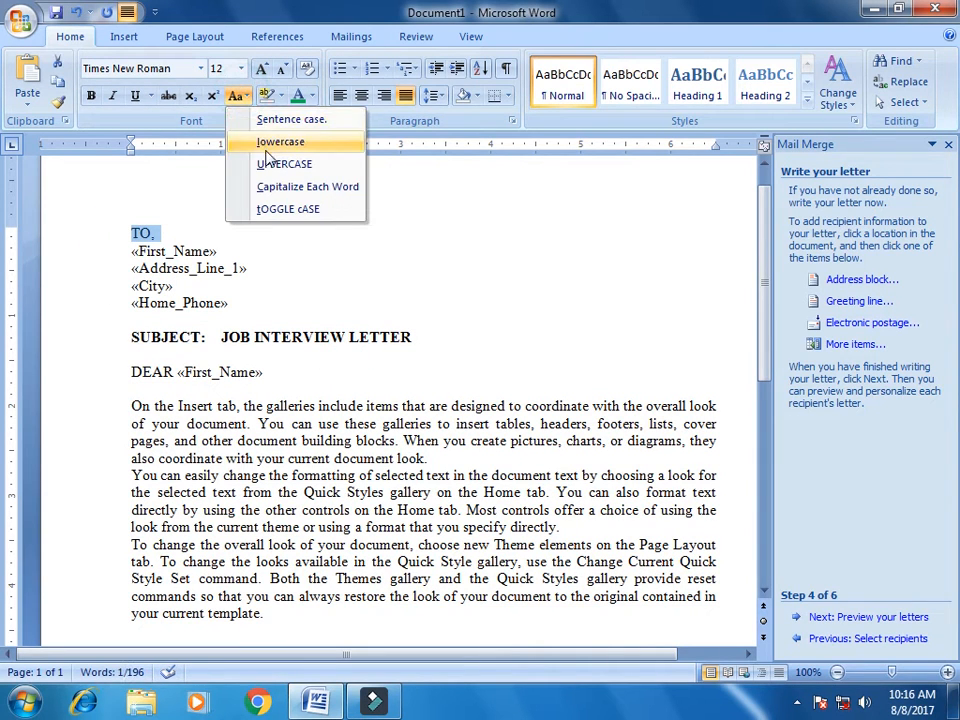
click(285, 119)
click(259, 204)
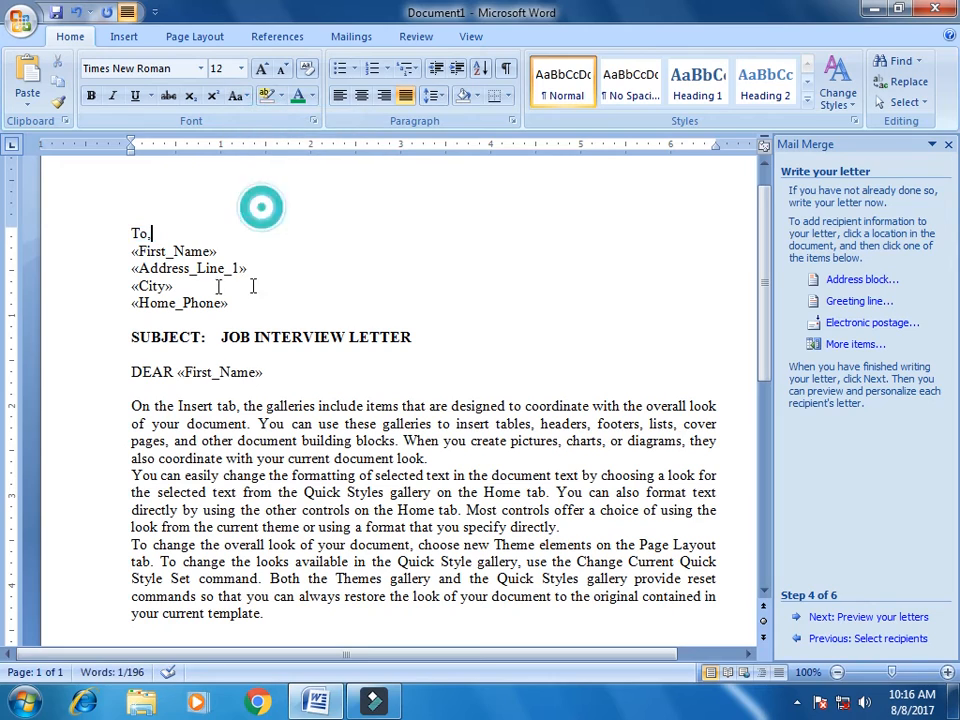
Bold the «First_Name» line and the DEAR «First_Name» greeting
click(93, 252)
click(90, 96)
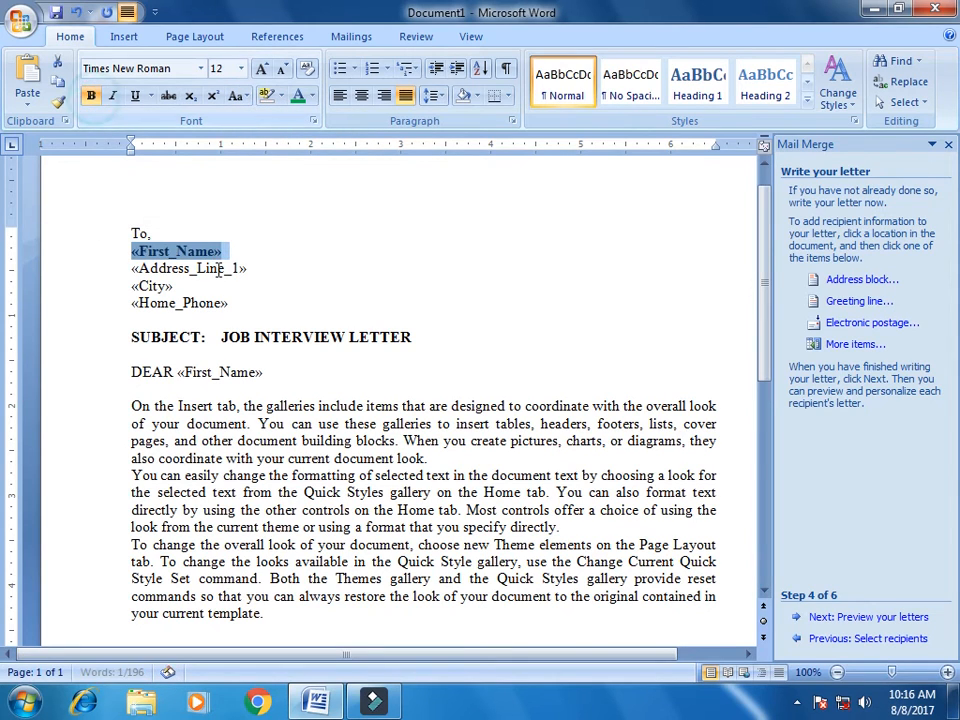
click(245, 268)
click(77, 372)
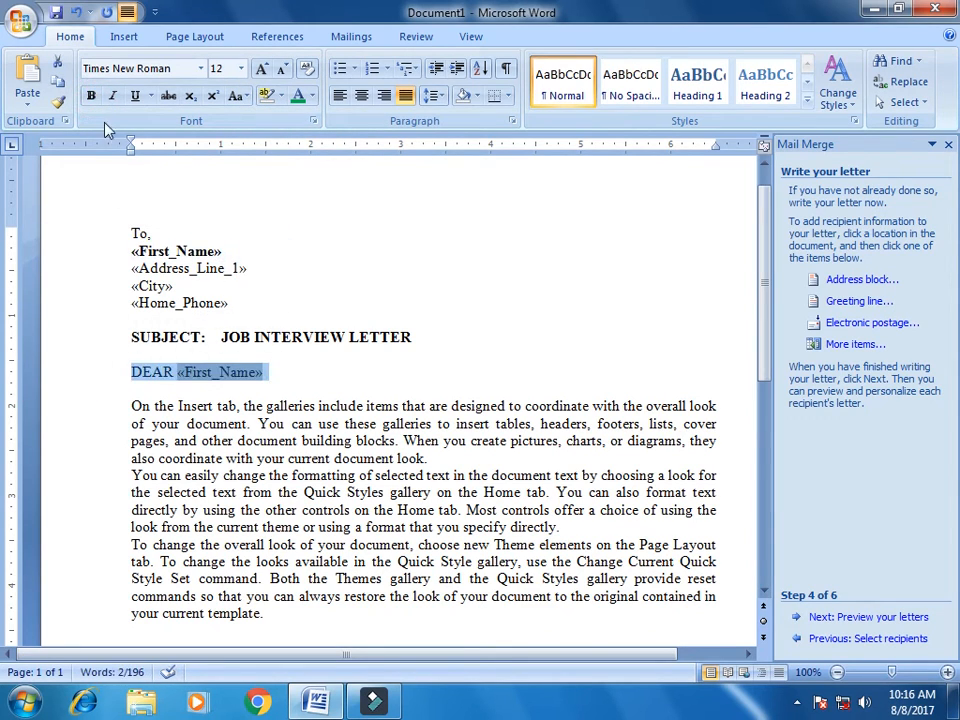
click(90, 96)
click(356, 274)
scroll(417, 373, up, 1)
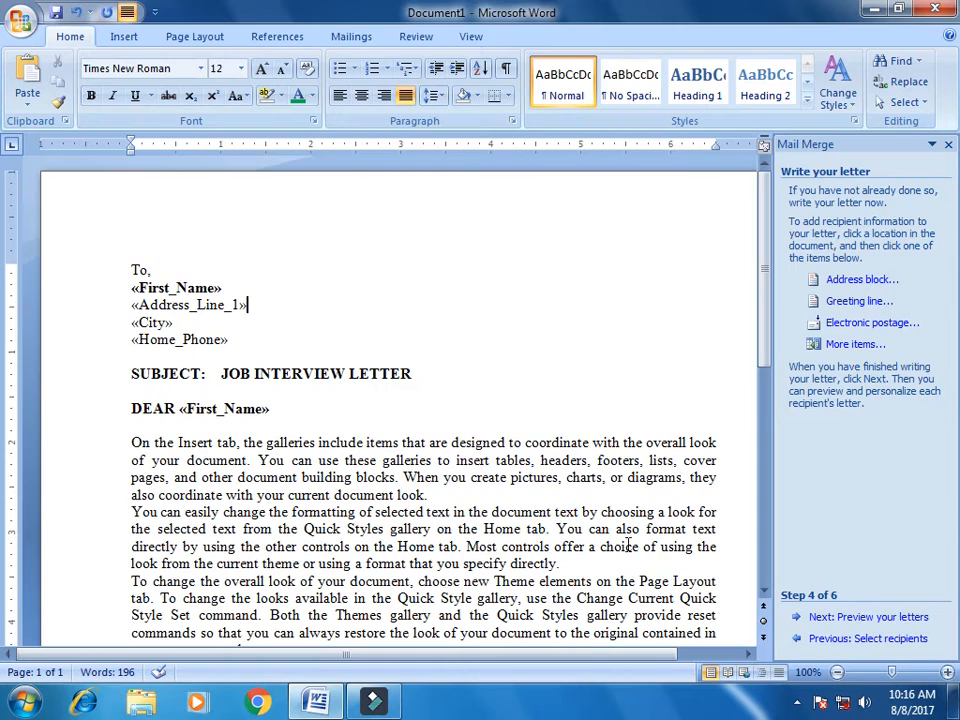
Advance to Step 5 and review the letter filled with recipient 1's details
click(868, 618)
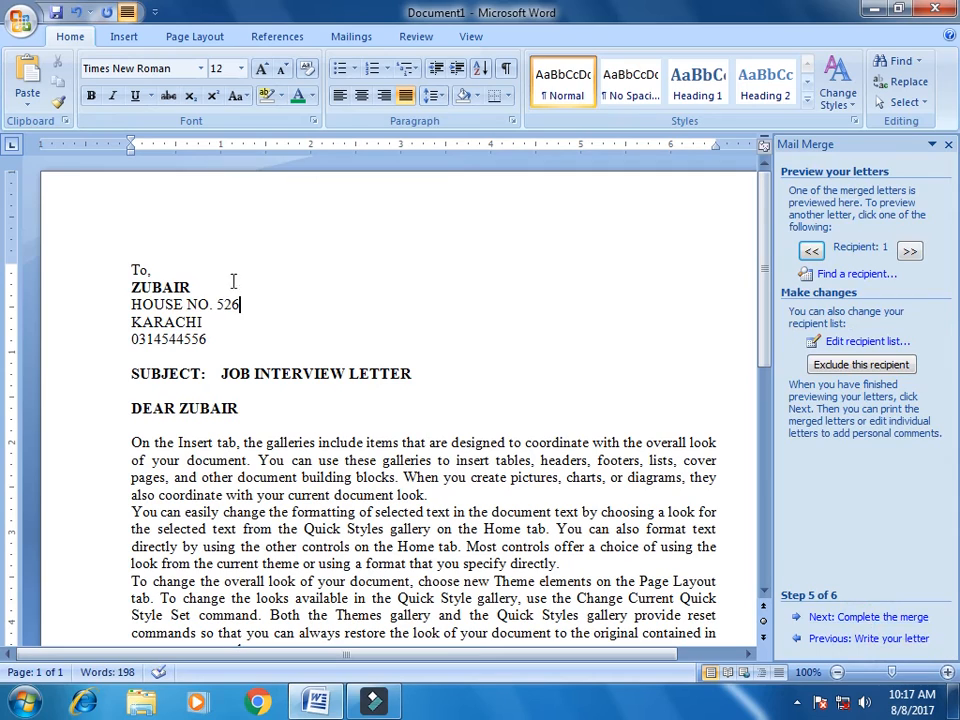
click(263, 309)
scroll(549, 456, down, 3)
scroll(549, 458, up, 3)
scroll(549, 456, down, 4)
scroll(549, 455, up, 4)
scroll(512, 384, down, 4)
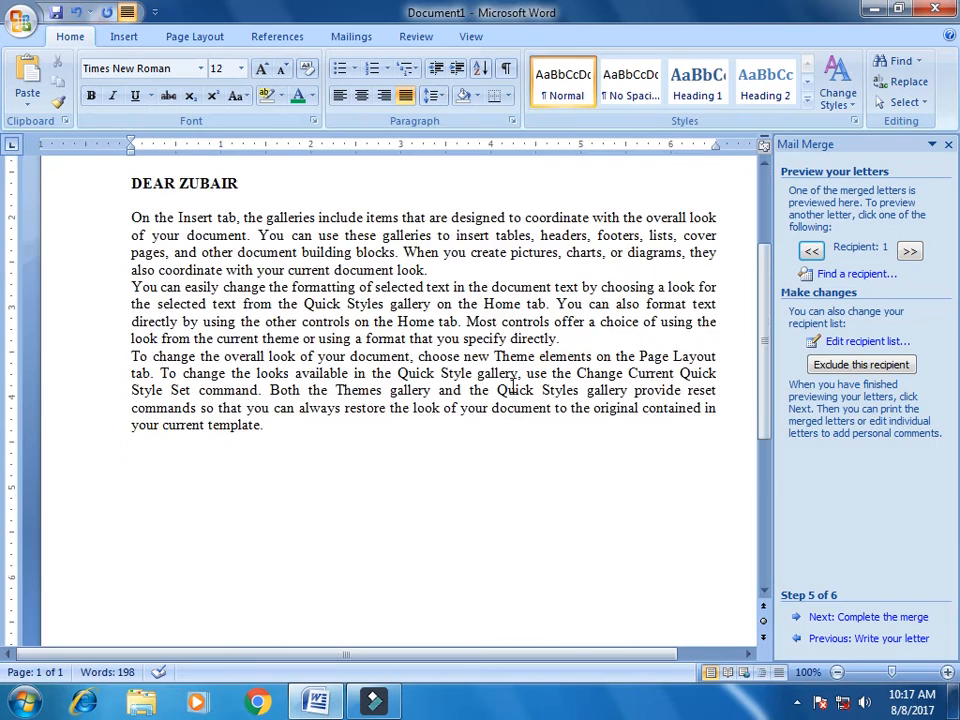
scroll(512, 385, up, 4)
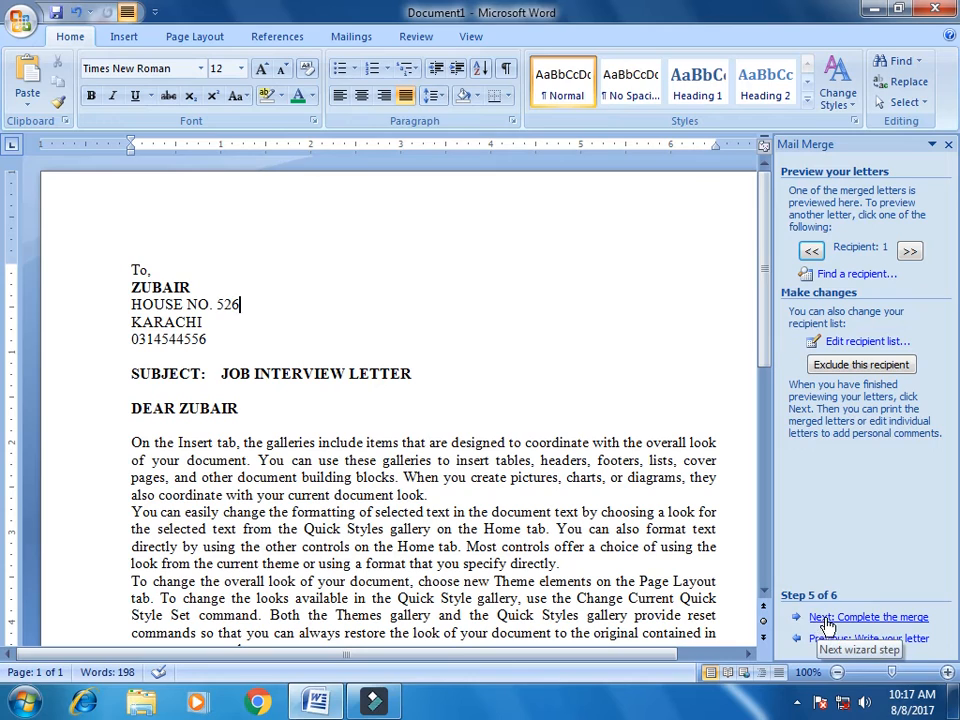
Complete the merge via Edit individual letters with All records, creating Letters1
click(847, 619)
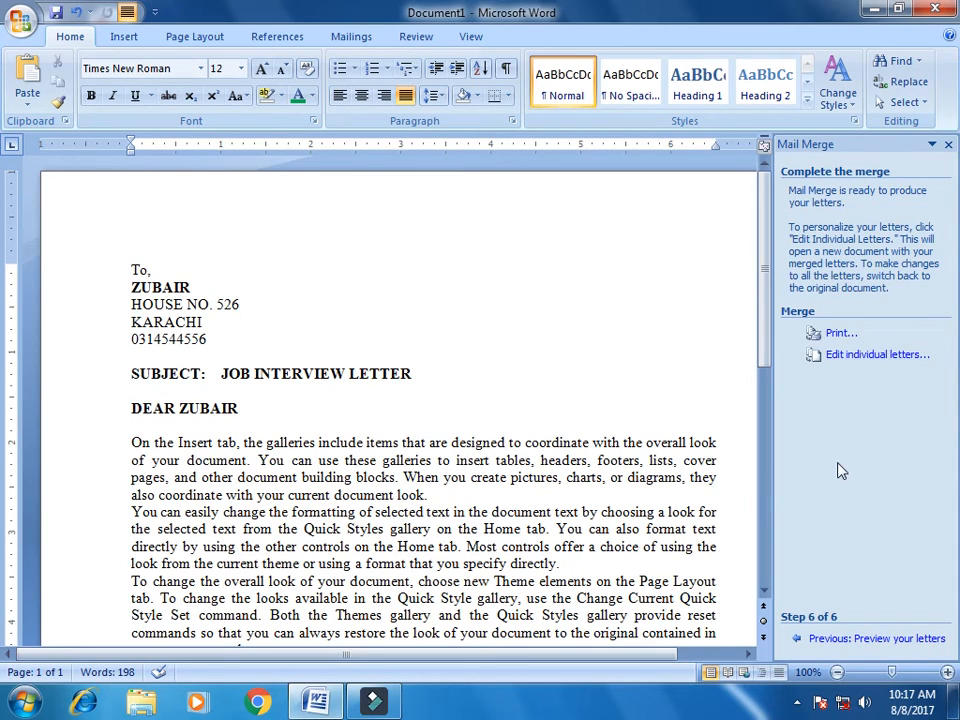
click(843, 357)
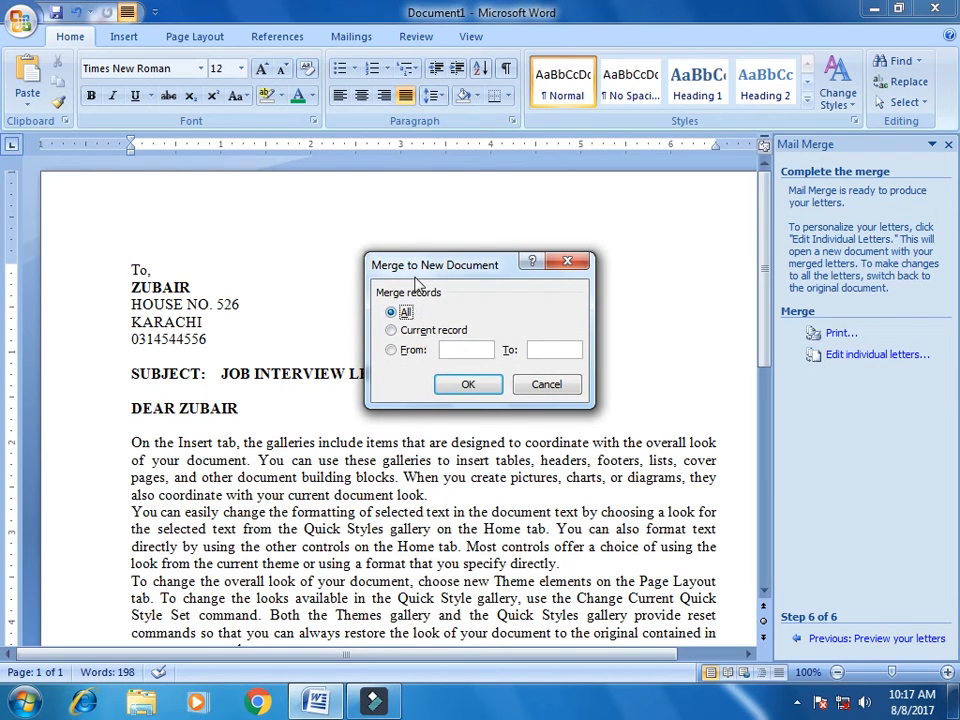
drag(450, 266, 458, 233)
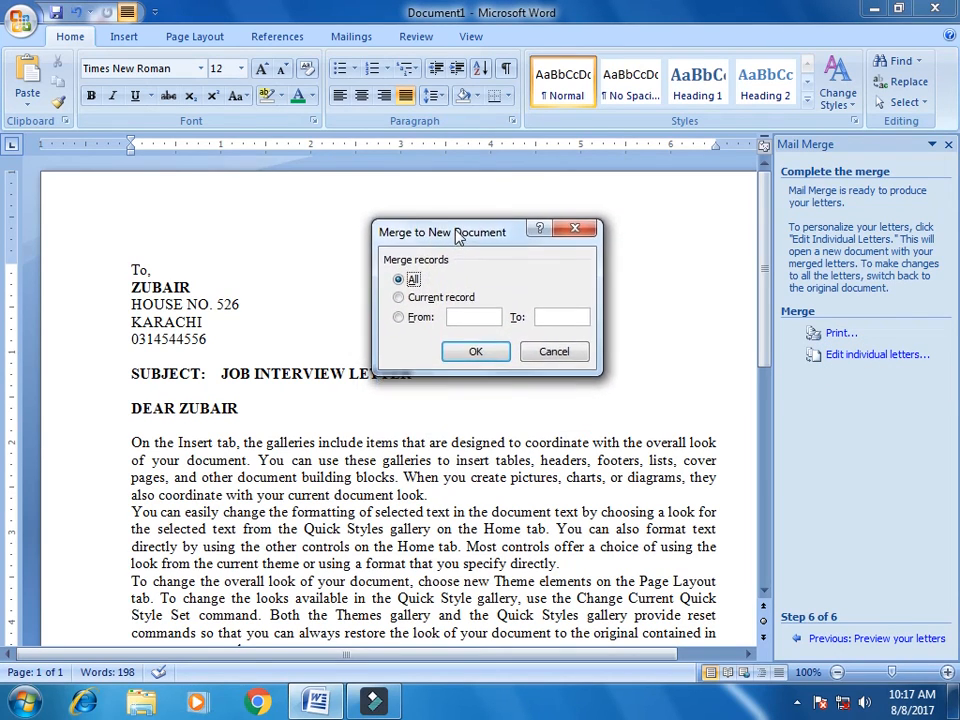
click(399, 297)
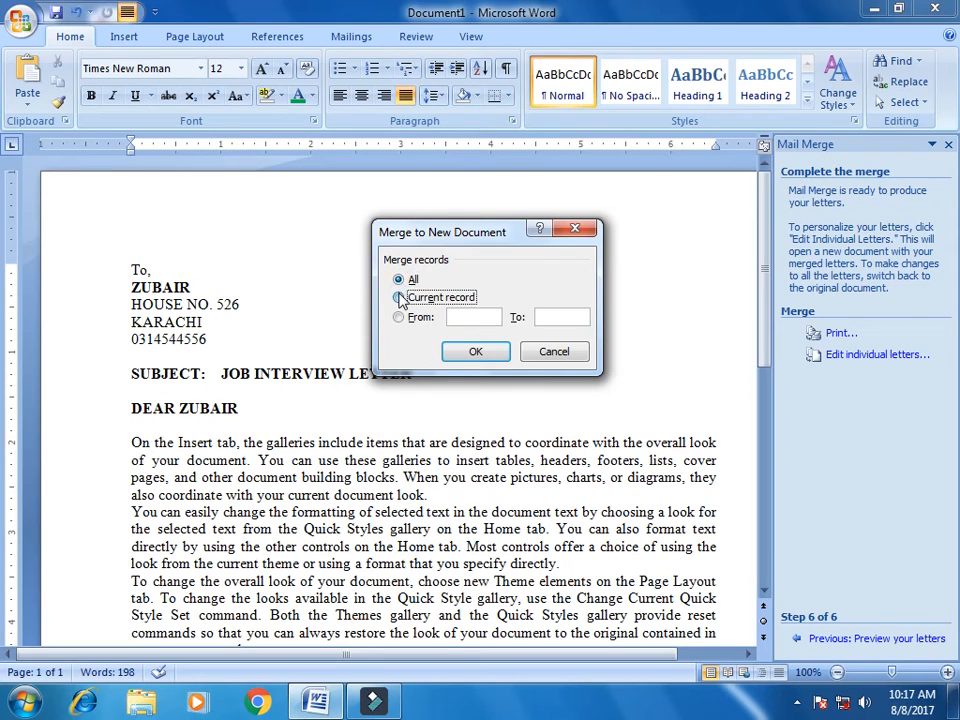
click(398, 318)
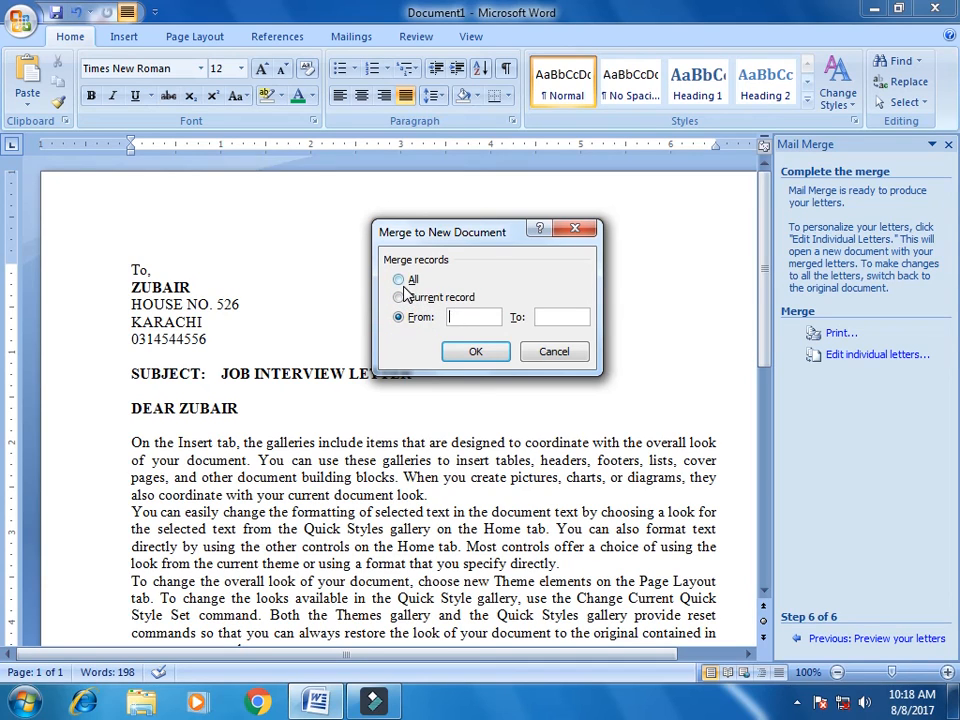
click(399, 281)
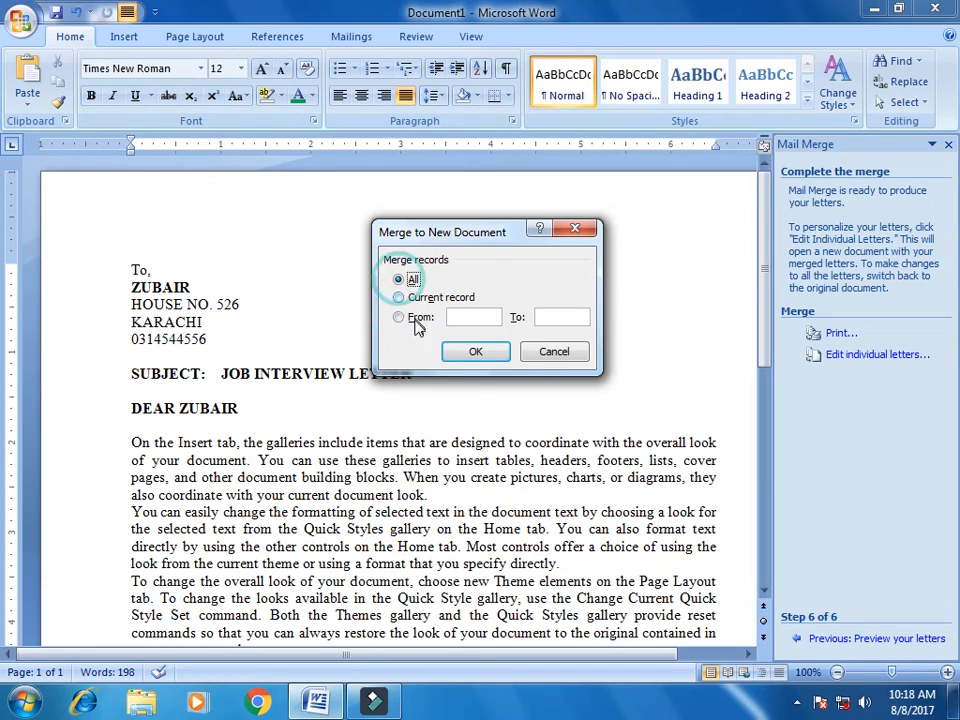
click(475, 352)
scroll(608, 449, down, 15)
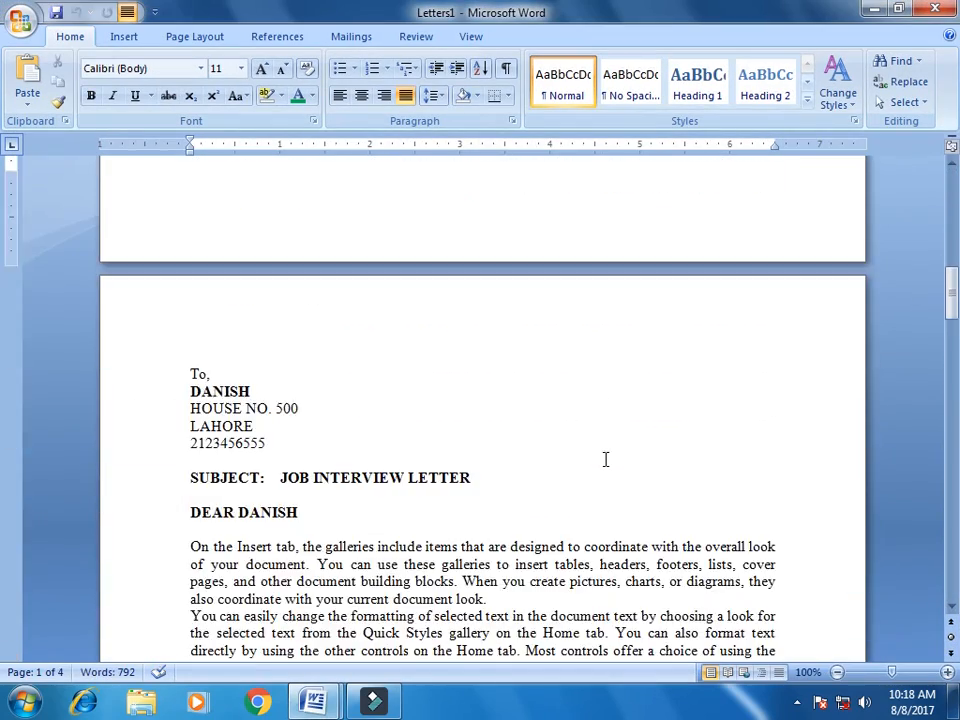
Scroll through the four merged letters in Letters1 and back to the top
scroll(605, 459, down, 18)
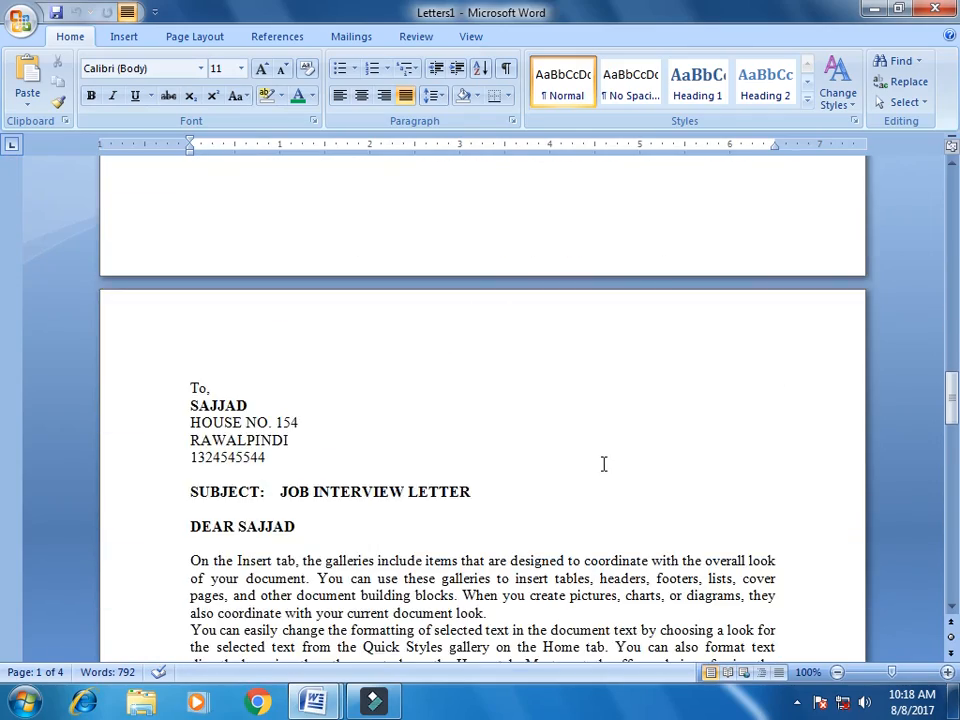
scroll(604, 464, down, 18)
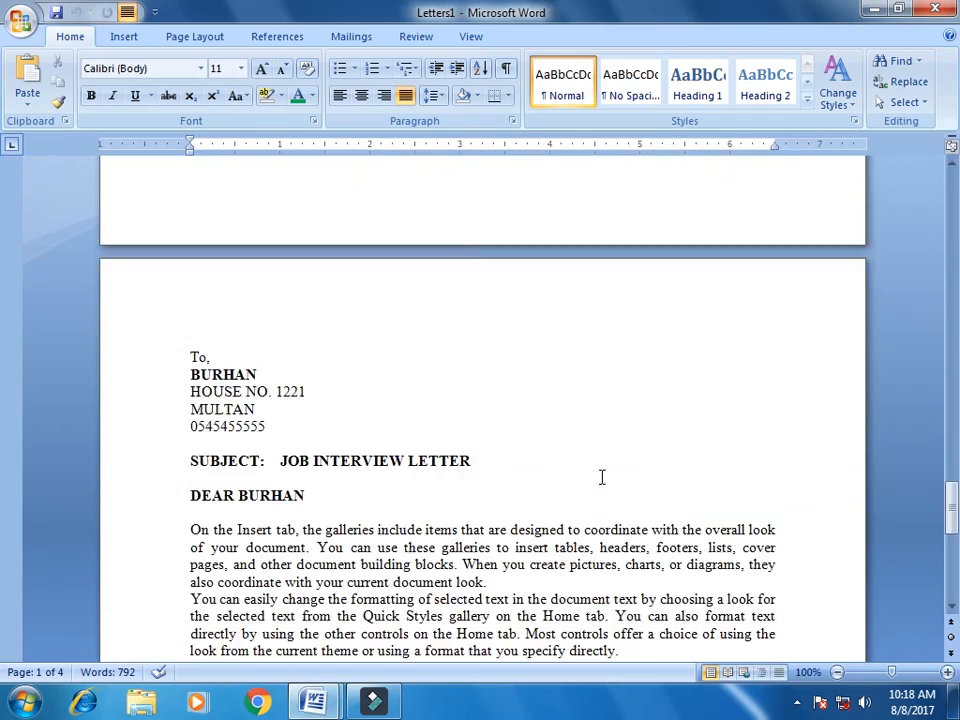
scroll(602, 477, down, 9)
scroll(602, 478, up, 15)
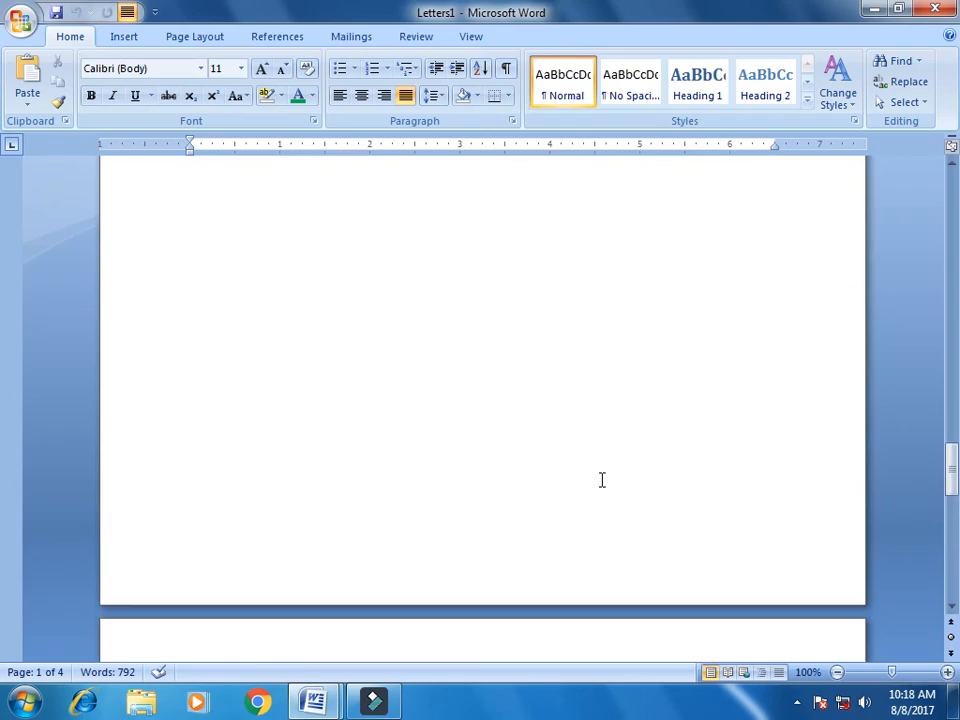
scroll(602, 480, up, 20)
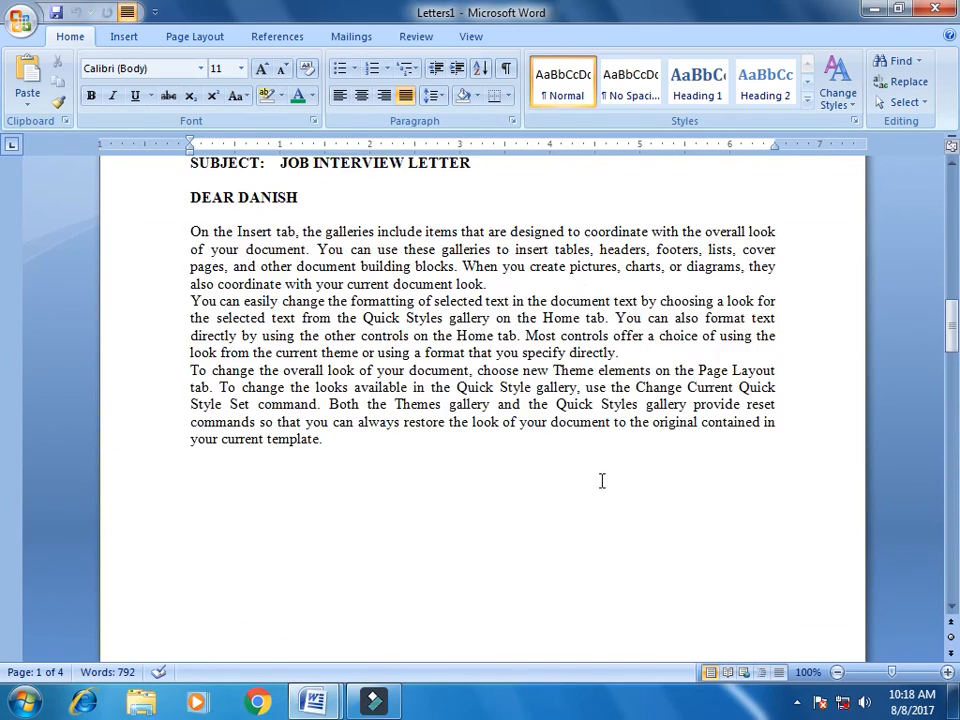
scroll(602, 480, up, 20)
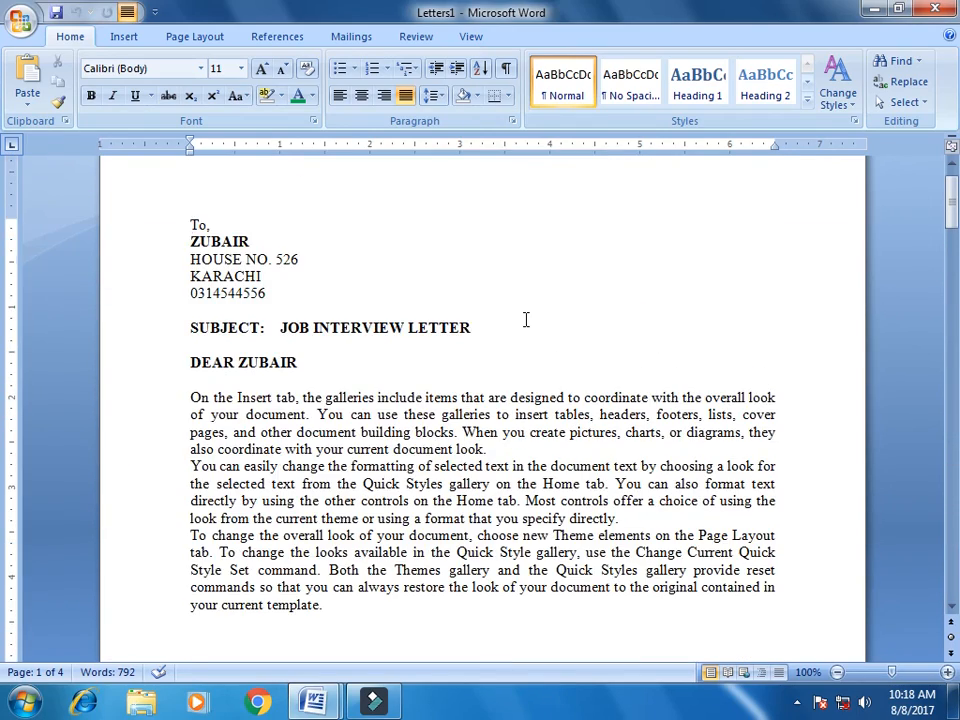
scroll(526, 319, up, 1)
Insert blank lines above To, at the top of the first letter
click(440, 289)
click(188, 268)
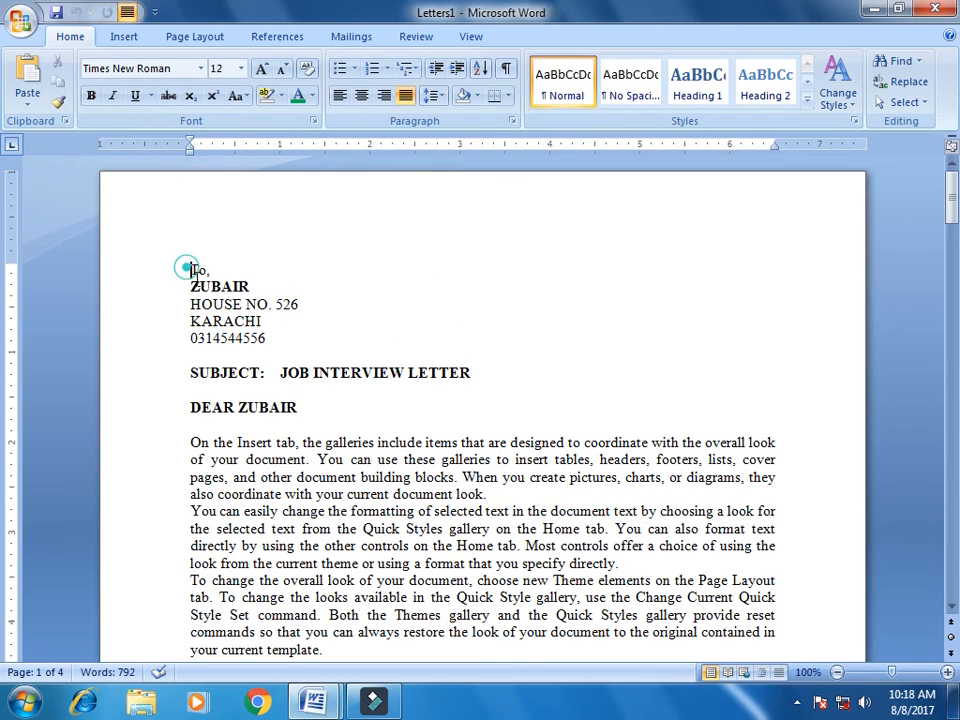
key(Return)
key(Return)
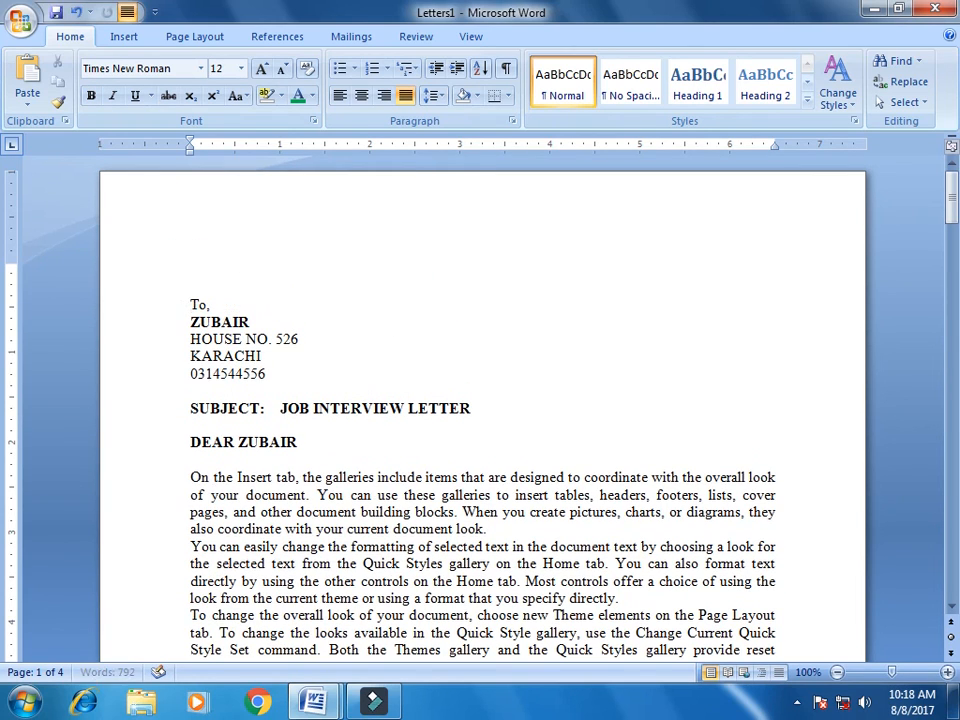
click(240, 262)
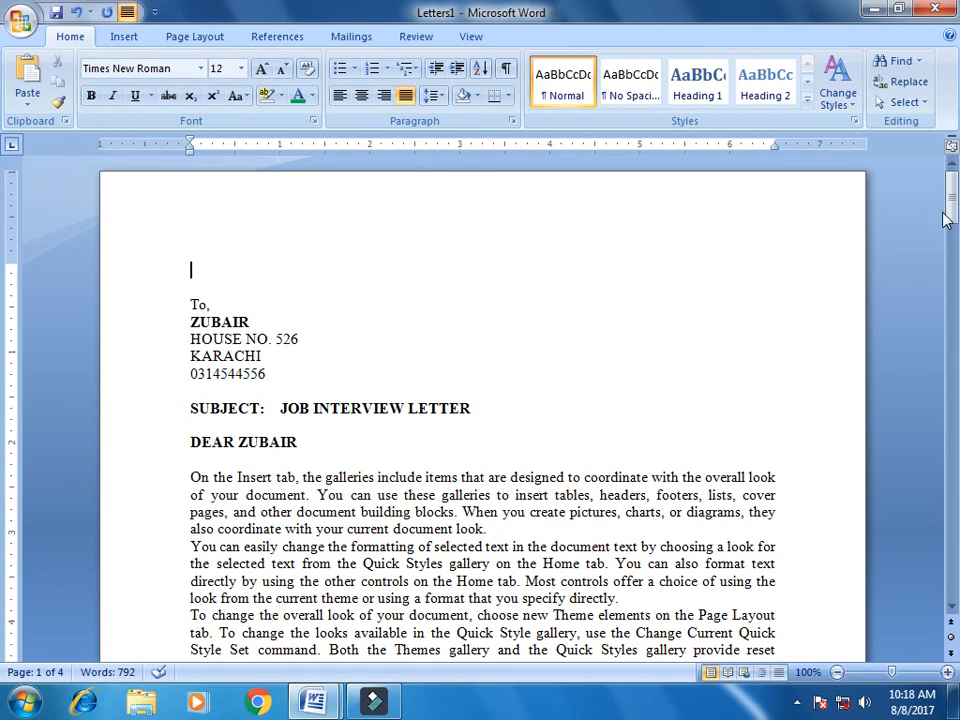
Zoom out to view all four letters at once, then zoom back to 100%
drag(948, 190, 945, 578)
click(837, 672)
click(837, 672)
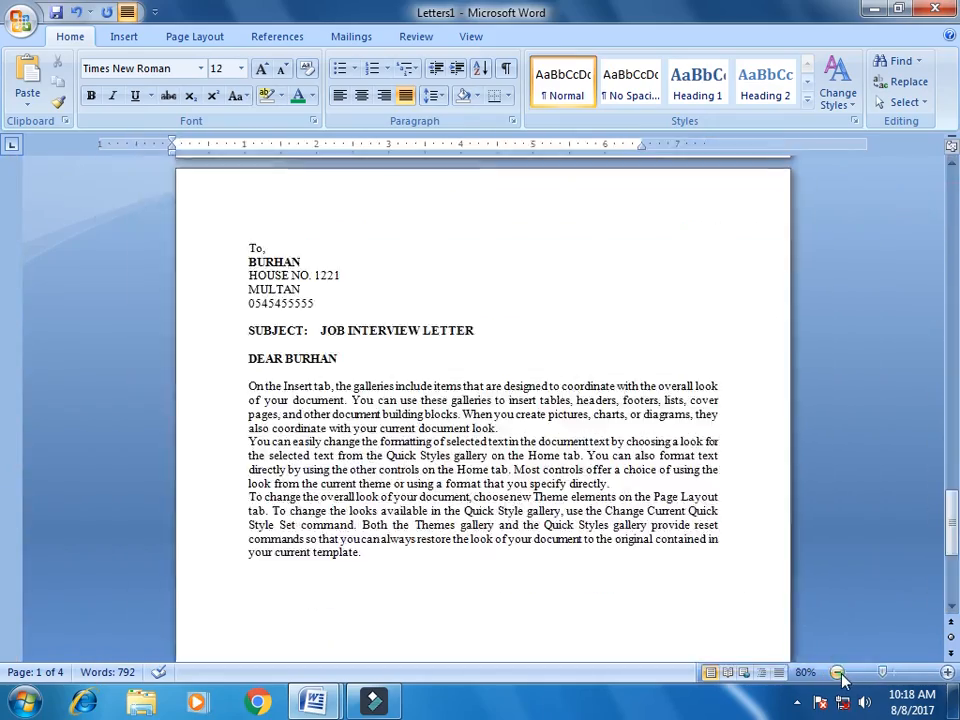
click(837, 672)
click(837, 672)
click(837, 672)
click(837, 672)
click(837, 672)
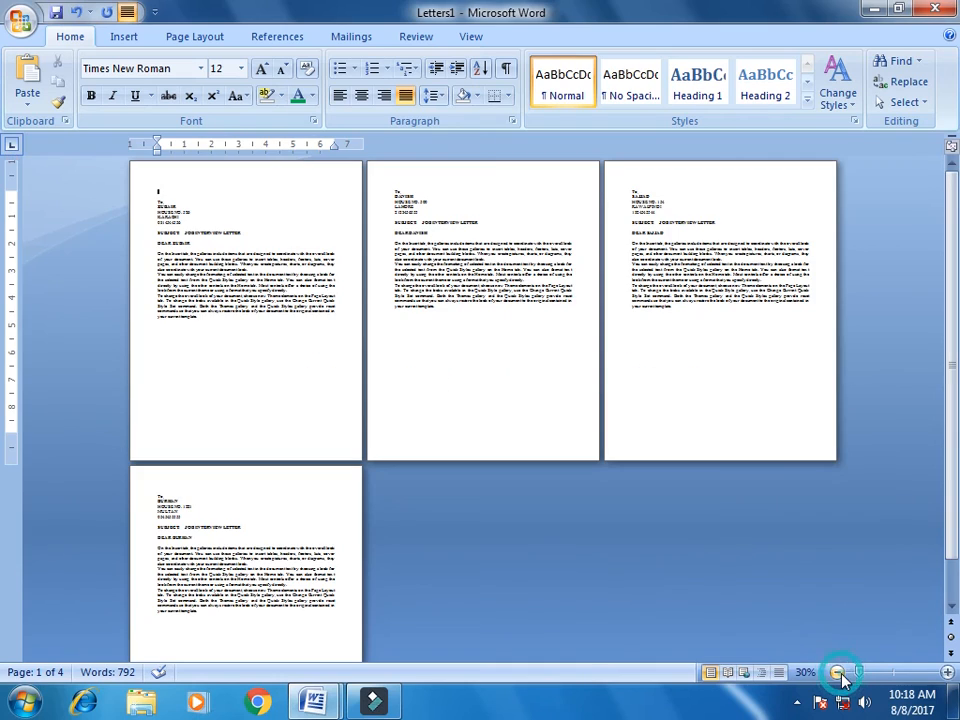
click(947, 672)
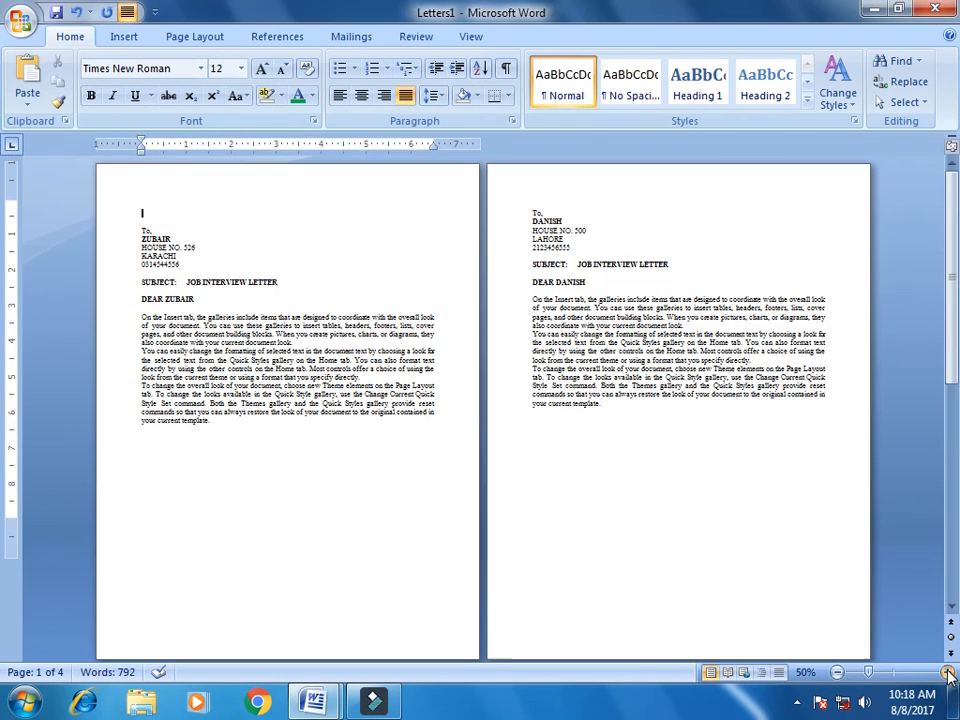
click(947, 672)
click(947, 672)
click(947, 672)
click(947, 672)
click(947, 672)
click(947, 672)
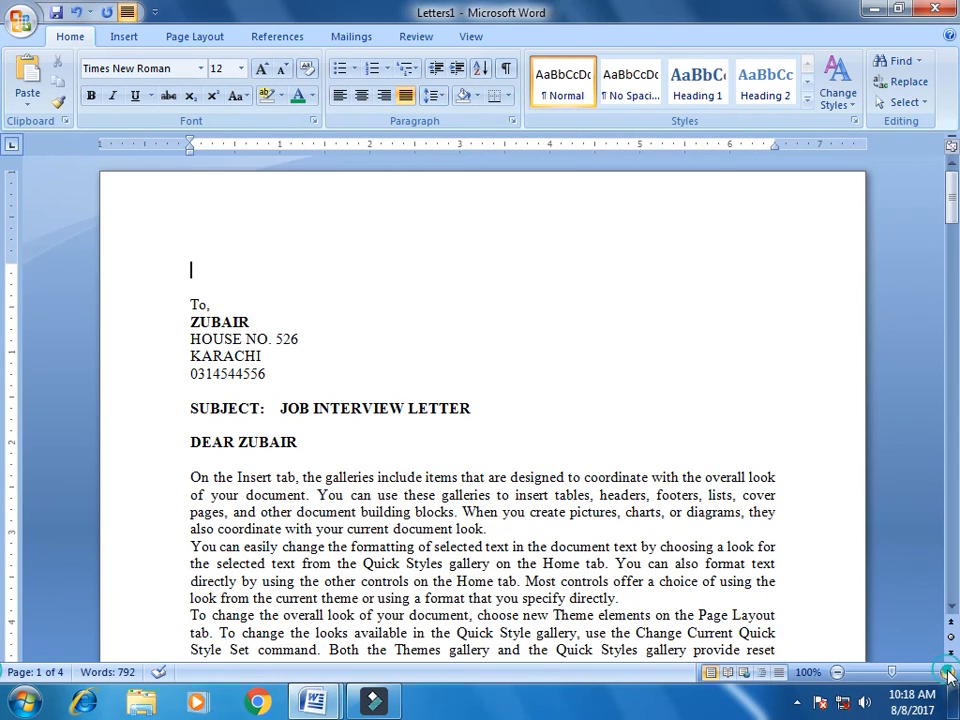